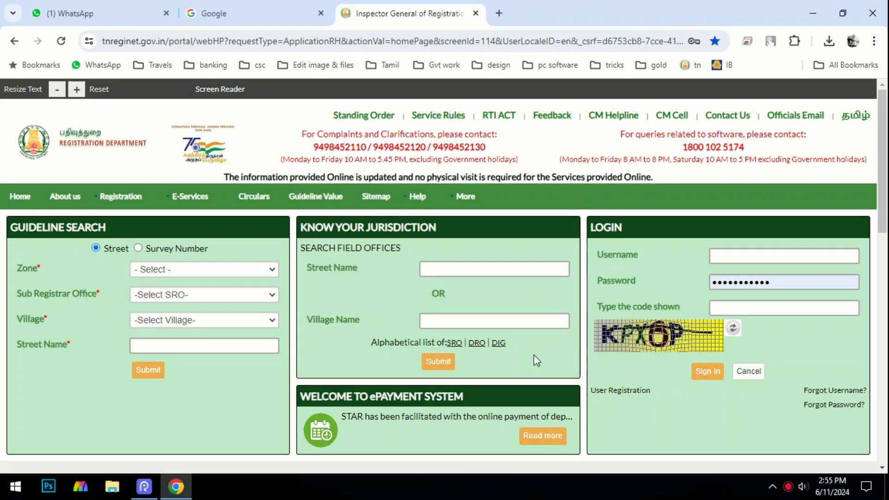
Search Google for tnreginet and open the Tamil Nadu Registration Department portal
{"action": "left_click", "coordinate": [451, 392]}
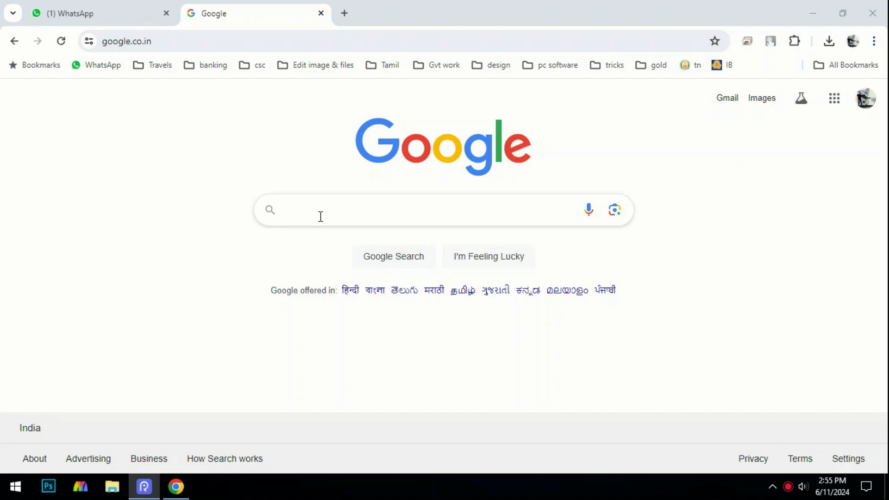
{"action": "left_click", "coordinate": [321, 217]}
{"action": "type", "text": "tnr"}
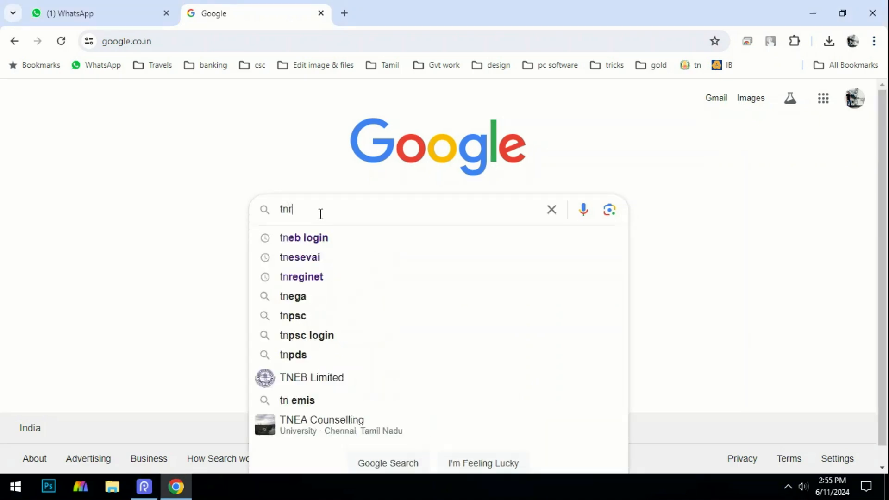
{"action": "type", "text": "e"}
{"action": "key", "text": "Down"}
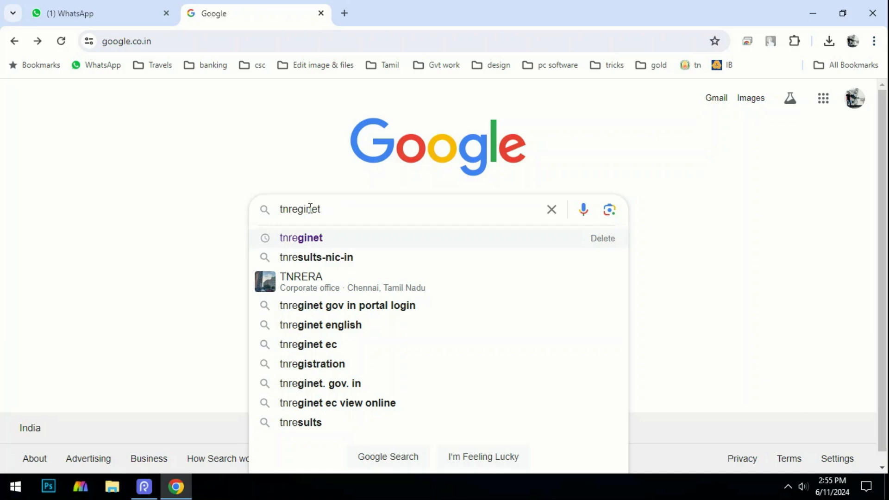
{"action": "key", "text": "Return"}
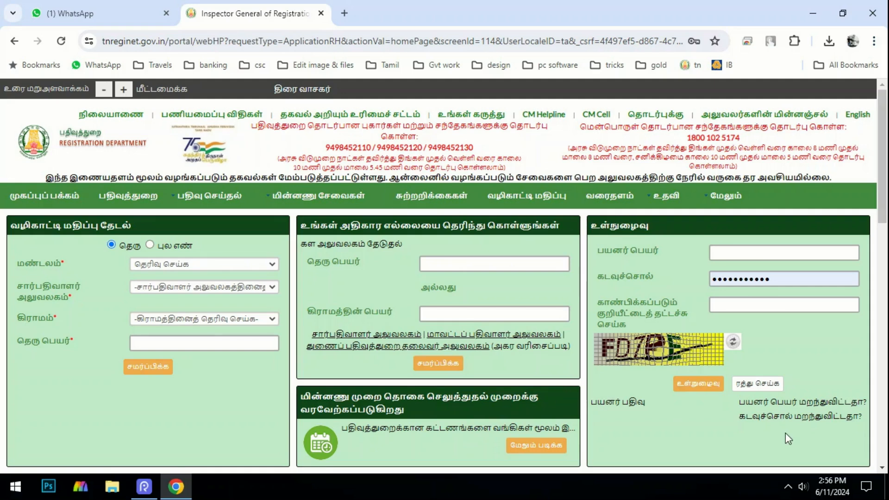
Draw a red arrow annotation pointing at the English language link, and switch the portal to English
{"action": "left_click", "coordinate": [817, 393]}
{"action": "left_click", "coordinate": [498, 406]}
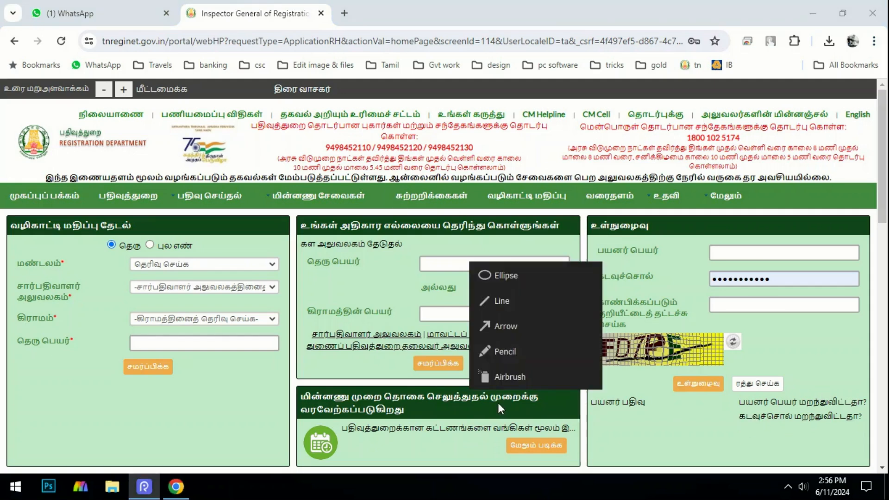
{"action": "left_click", "coordinate": [510, 327]}
{"action": "mouse_move", "coordinate": [272, 349]}
{"action": "left_mouse_down"}
{"action": "mouse_move", "coordinate": [616, 185]}
{"action": "mouse_move", "coordinate": [851, 125]}
{"action": "left_mouse_up"}
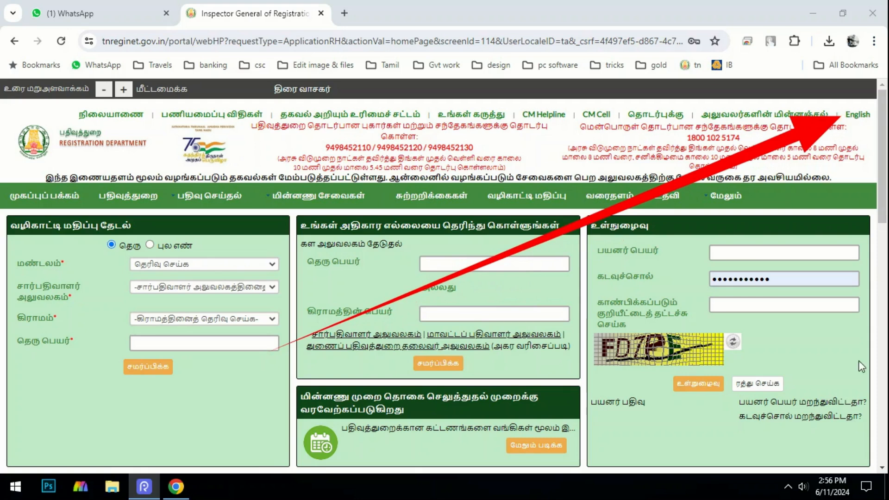
{"action": "left_click", "coordinate": [449, 371]}
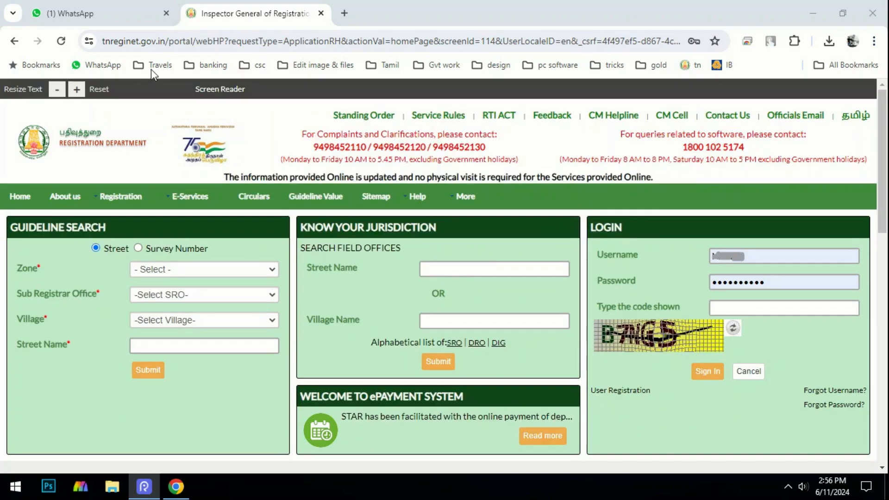
Outline the login box, credential fields, captcha image and code field with temporary red rectangles, and clear the markings
{"action": "mouse_move", "coordinate": [583, 214]}
{"action": "left_mouse_down"}
{"action": "mouse_move", "coordinate": [765, 382]}
{"action": "mouse_move", "coordinate": [885, 435]}
{"action": "left_mouse_up"}
{"action": "mouse_move", "coordinate": [591, 232]}
{"action": "left_mouse_down"}
{"action": "mouse_move", "coordinate": [762, 310]}
{"action": "mouse_move", "coordinate": [845, 296]}
{"action": "left_mouse_up"}
{"action": "left_click", "coordinate": [489, 71]}
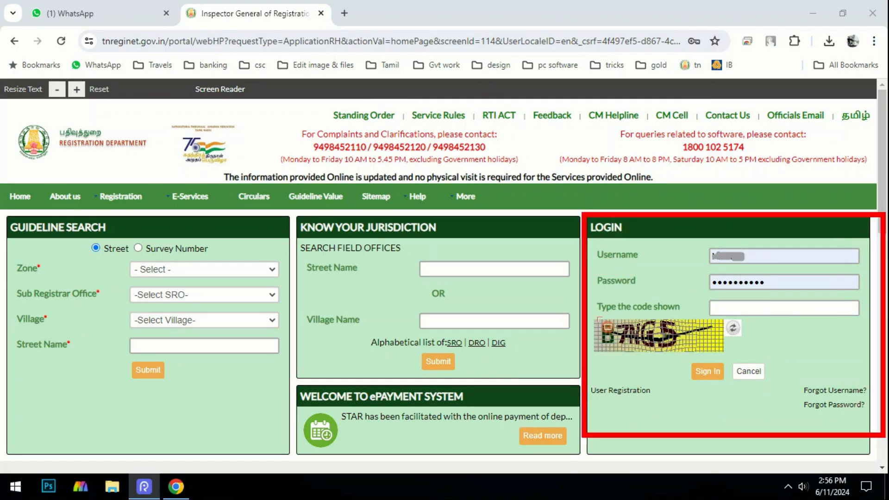
{"action": "left_click_drag", "start_coordinate": [595, 315], "coordinate": [702, 354]}
{"action": "mouse_move", "coordinate": [700, 291]}
{"action": "left_mouse_down"}
{"action": "mouse_move", "coordinate": [887, 339]}
{"action": "mouse_move", "coordinate": [887, 323]}
{"action": "left_mouse_up"}
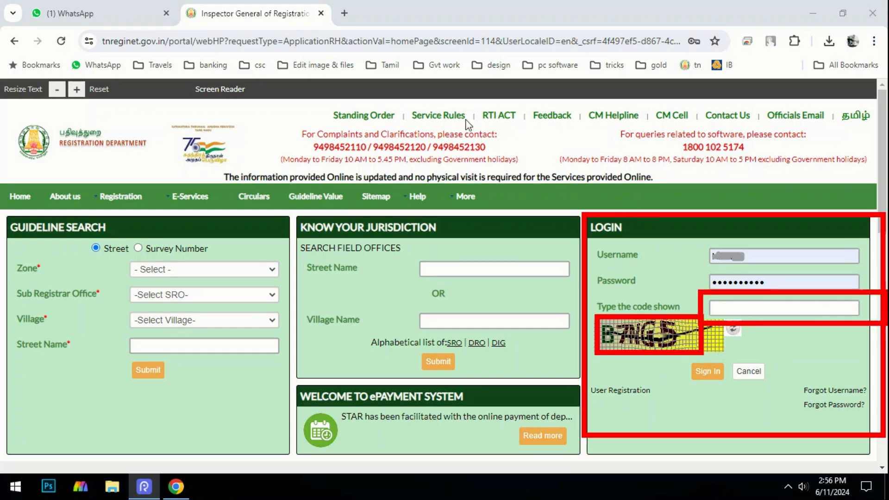
{"action": "key", "text": "ctrl+z"}
{"action": "key", "text": "ctrl+z"}
{"action": "key", "text": "ctrl+z"}
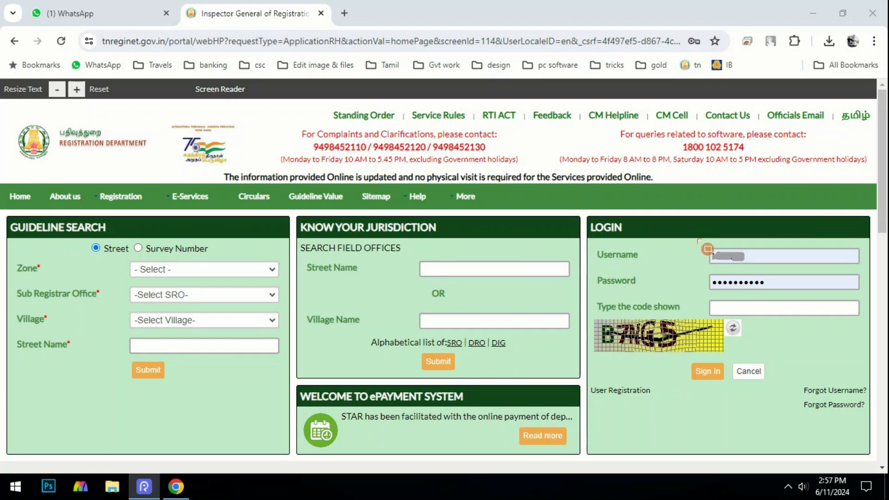
{"action": "mouse_move", "coordinate": [699, 241]}
{"action": "left_mouse_down"}
{"action": "mouse_move", "coordinate": [723, 297]}
{"action": "mouse_move", "coordinate": [854, 297]}
{"action": "left_mouse_up"}
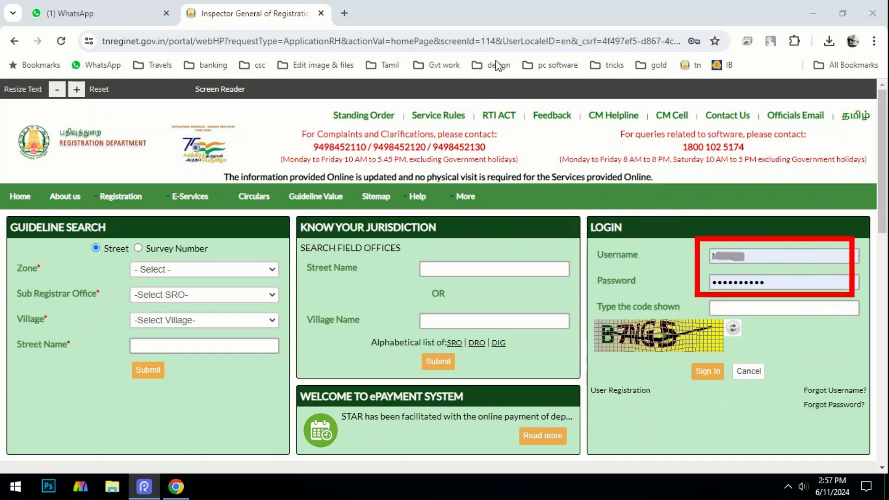
{"action": "mouse_move", "coordinate": [591, 310]}
{"action": "left_mouse_down"}
{"action": "mouse_move", "coordinate": [609, 345]}
{"action": "mouse_move", "coordinate": [718, 364]}
{"action": "left_mouse_up"}
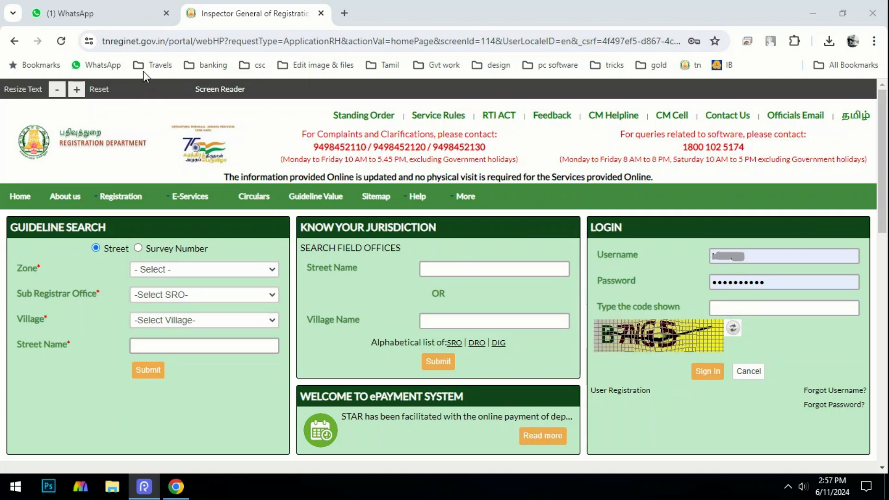
Refresh the captcha until it is readable, enter the code shown, mark Sign In with a rectangle and sign in
{"action": "left_click", "coordinate": [731, 328]}
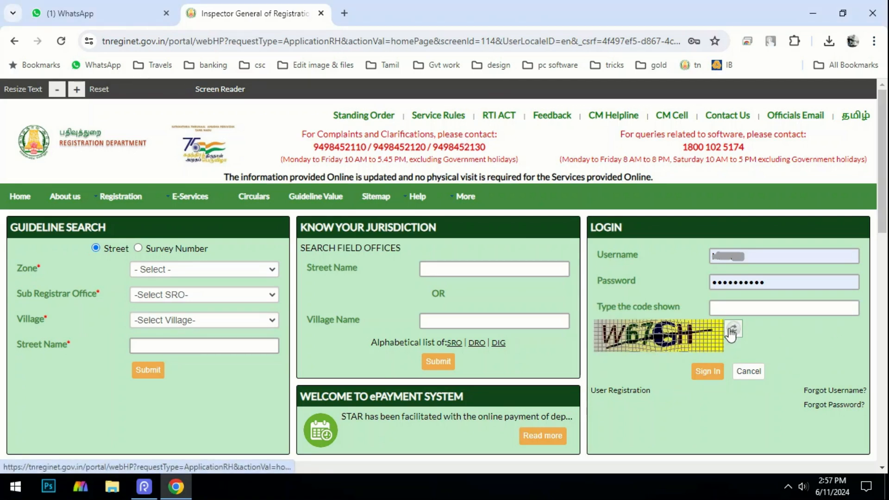
{"action": "left_click", "coordinate": [731, 329]}
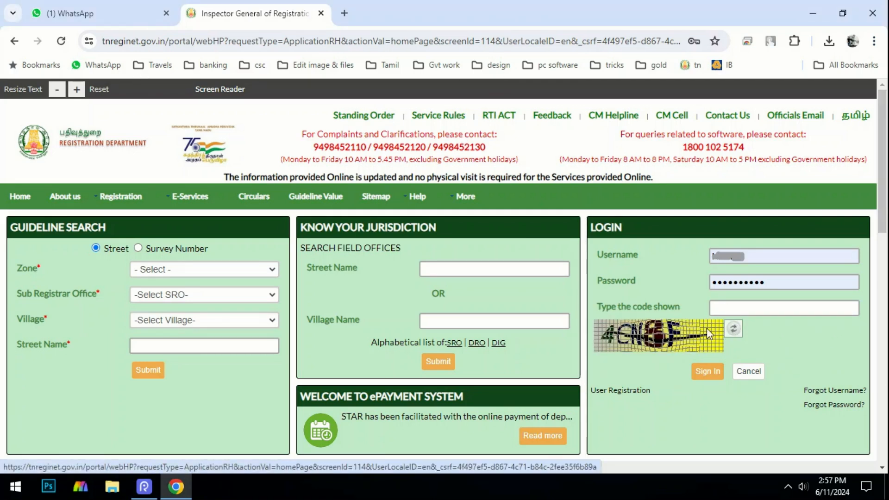
{"action": "left_click", "coordinate": [732, 329]}
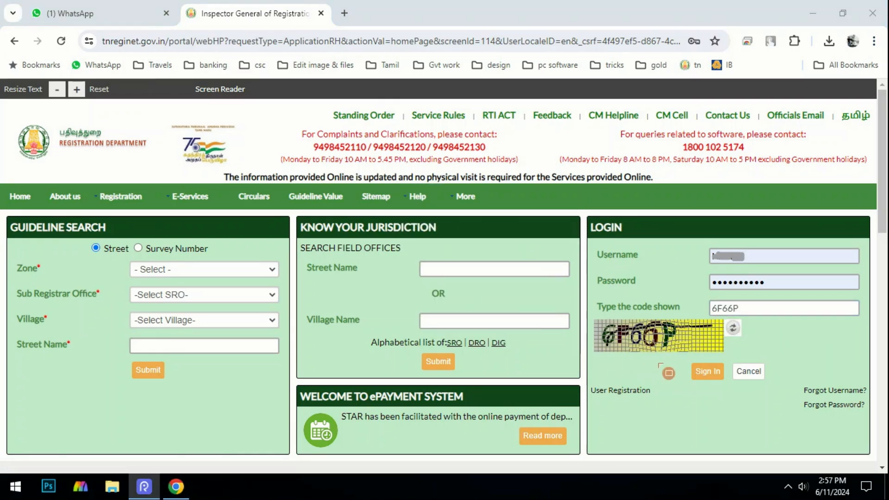
{"action": "left_click_drag", "start_coordinate": [673, 351], "coordinate": [737, 391]}
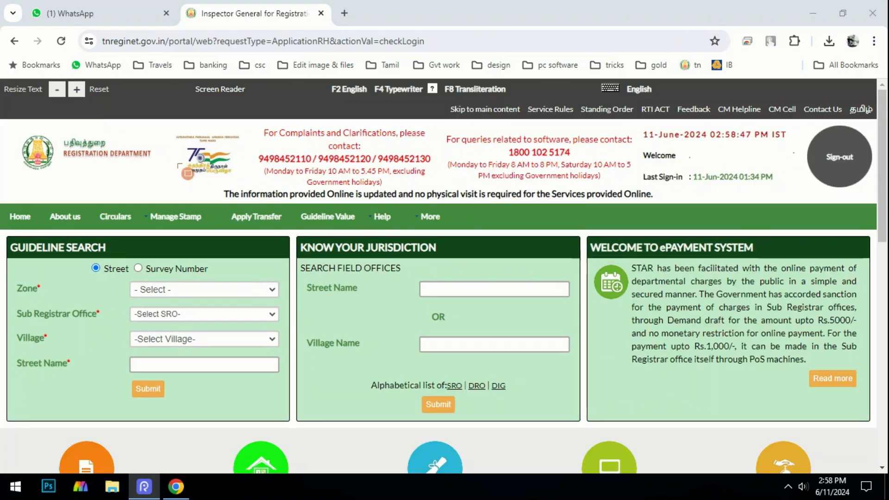
Outline Manage Stamp in red and open its Manage Stamp Sales page
{"action": "left_click_drag", "start_coordinate": [88, 195], "coordinate": [264, 258]}
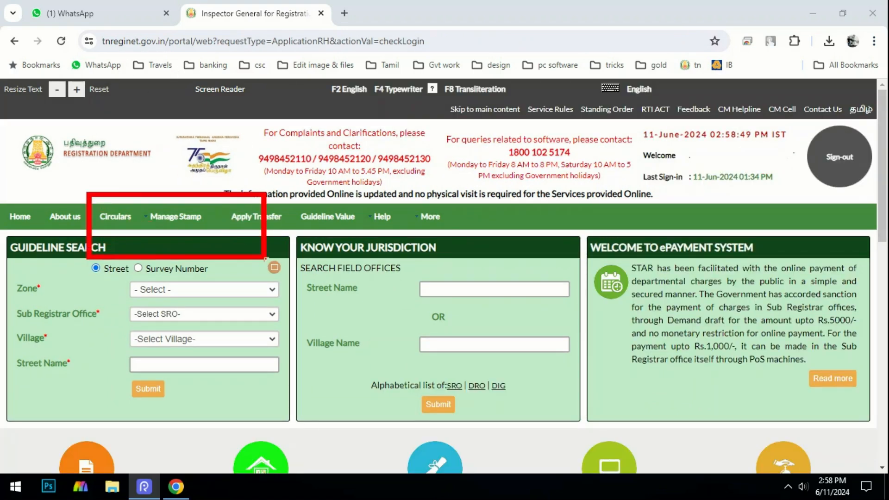
{"action": "key", "text": "ctrl+z"}
{"action": "mouse_move", "coordinate": [132, 205]}
{"action": "left_mouse_down"}
{"action": "mouse_move", "coordinate": [234, 256]}
{"action": "mouse_move", "coordinate": [222, 238]}
{"action": "left_mouse_up"}
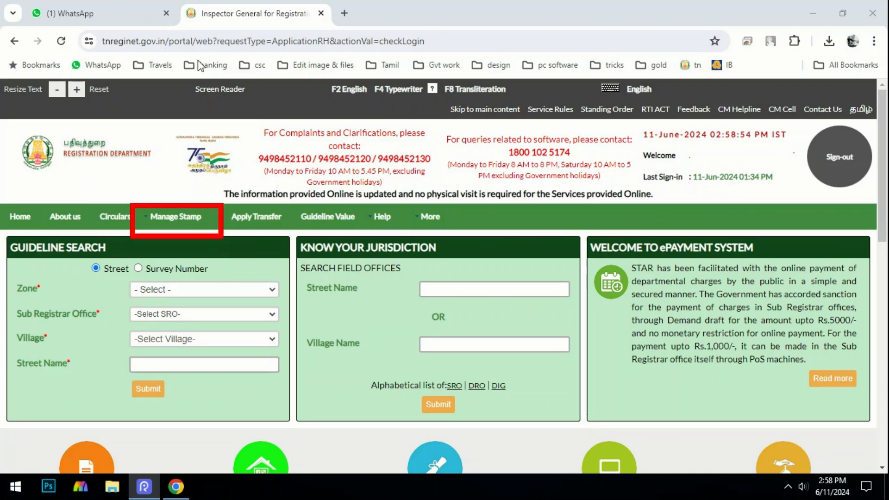
{"action": "mouse_move", "coordinate": [170, 218]}
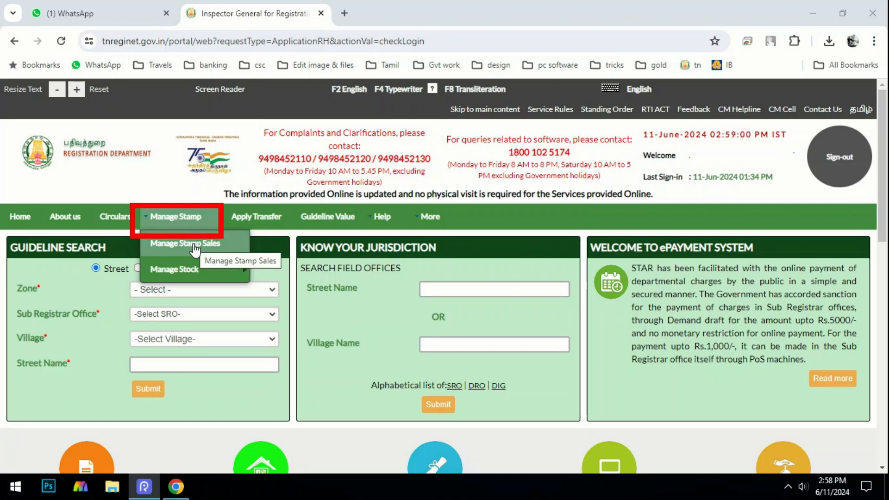
{"action": "mouse_move", "coordinate": [197, 276]}
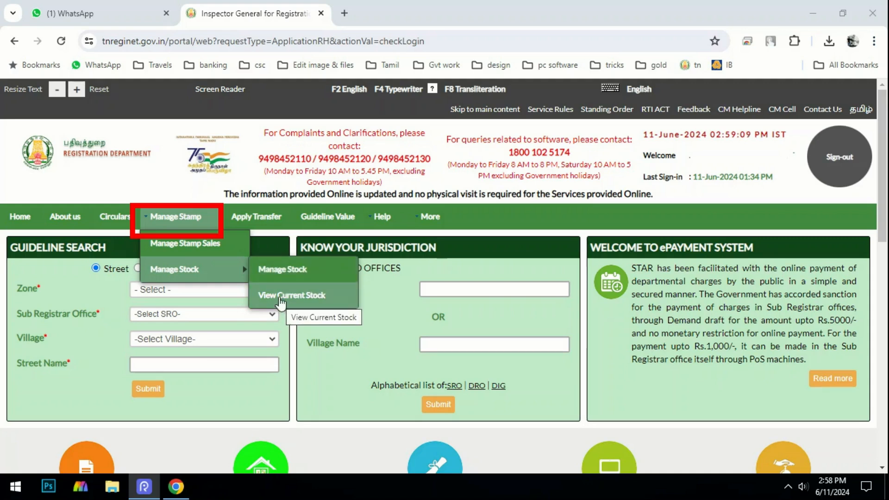
{"action": "left_click", "coordinate": [183, 244]}
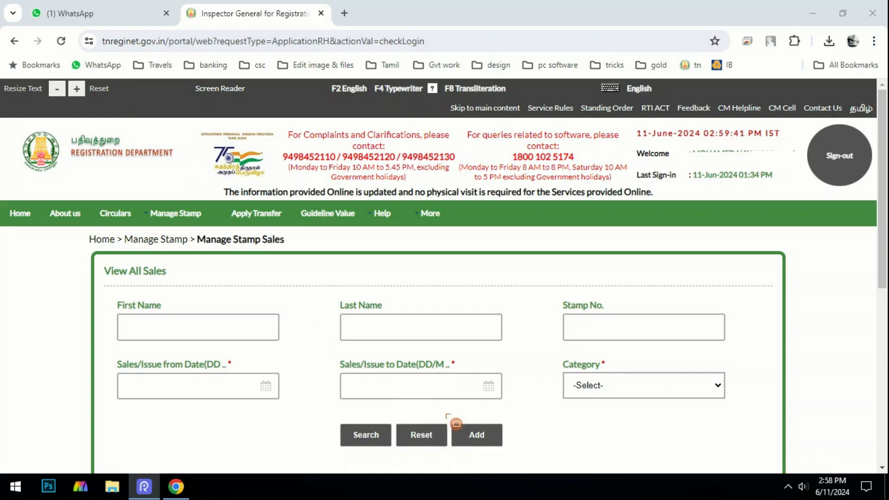
Outline the sales search fields and the Add option in red, and open the form for adding a stamp sale
{"action": "left_click_drag", "start_coordinate": [444, 412], "coordinate": [543, 460]}
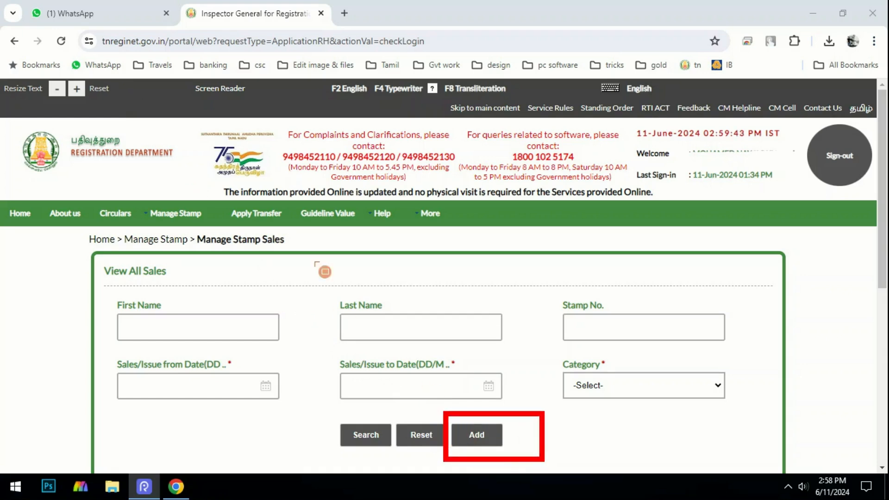
{"action": "mouse_move", "coordinate": [102, 281]}
{"action": "left_mouse_down"}
{"action": "mouse_move", "coordinate": [106, 297]}
{"action": "mouse_move", "coordinate": [267, 422]}
{"action": "mouse_move", "coordinate": [749, 408]}
{"action": "left_mouse_up"}
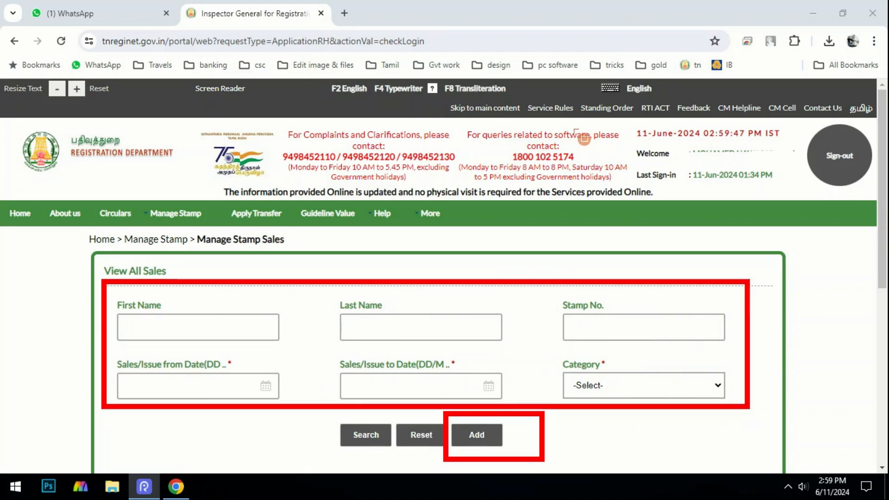
{"action": "left_click", "coordinate": [486, 76]}
{"action": "mouse_move", "coordinate": [116, 282]}
{"action": "left_mouse_down"}
{"action": "mouse_move", "coordinate": [139, 364]}
{"action": "mouse_move", "coordinate": [392, 415]}
{"action": "mouse_move", "coordinate": [750, 408]}
{"action": "left_mouse_up"}
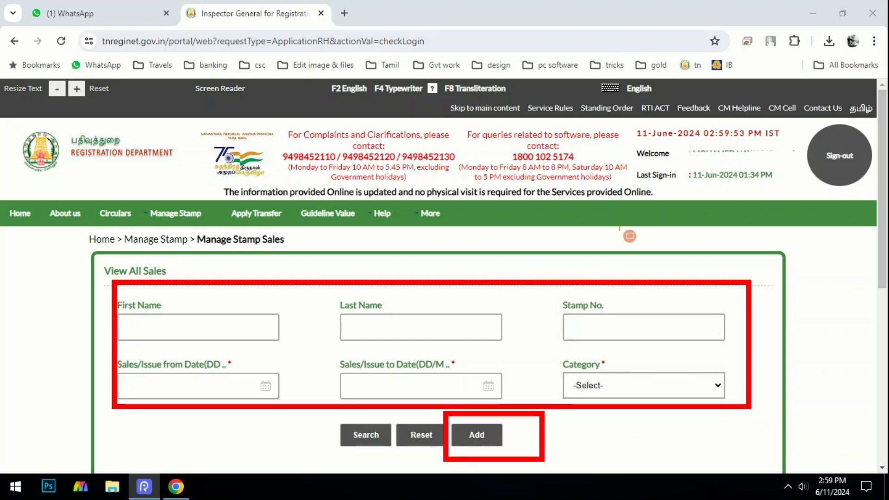
{"action": "left_click", "coordinate": [475, 74]}
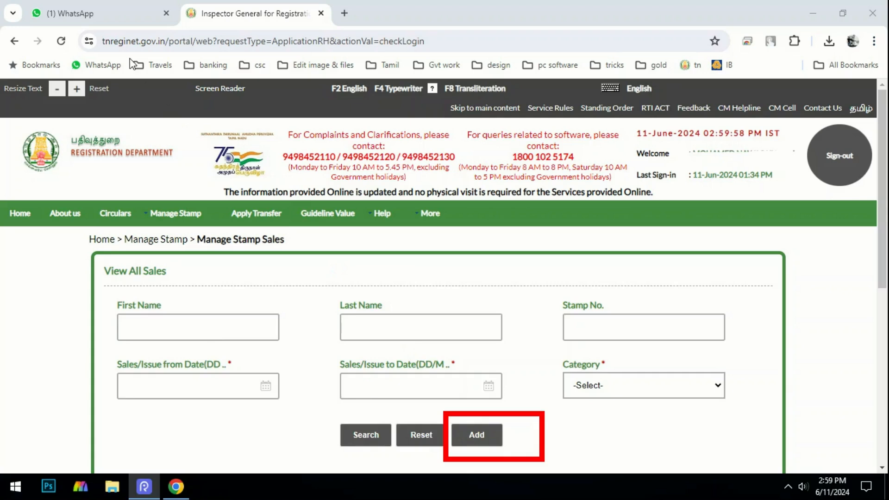
{"action": "left_click", "coordinate": [476, 435]}
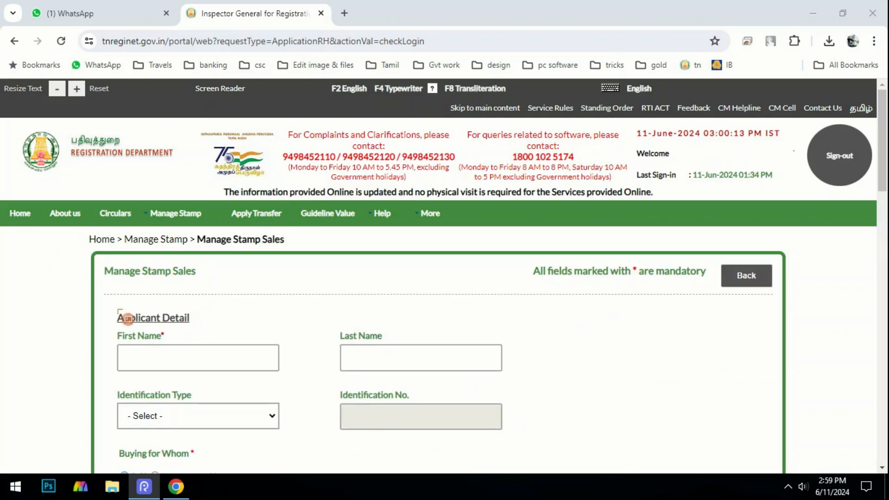
Outline the form heading and First Name field in red, and enter the applicant's first name
{"action": "left_click_drag", "start_coordinate": [85, 251], "coordinate": [204, 292]}
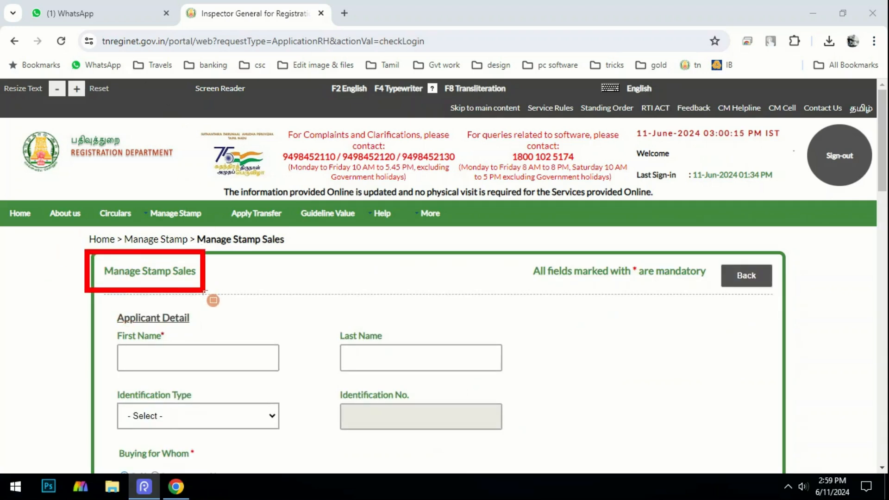
{"action": "left_click", "coordinate": [485, 83]}
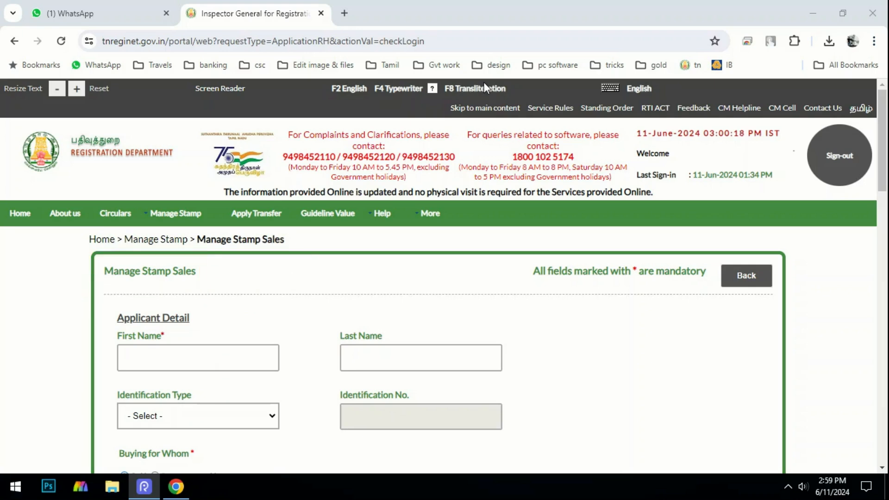
{"action": "mouse_move", "coordinate": [114, 313]}
{"action": "left_mouse_down"}
{"action": "mouse_move", "coordinate": [157, 362]}
{"action": "mouse_move", "coordinate": [243, 384]}
{"action": "mouse_move", "coordinate": [300, 384]}
{"action": "left_mouse_up"}
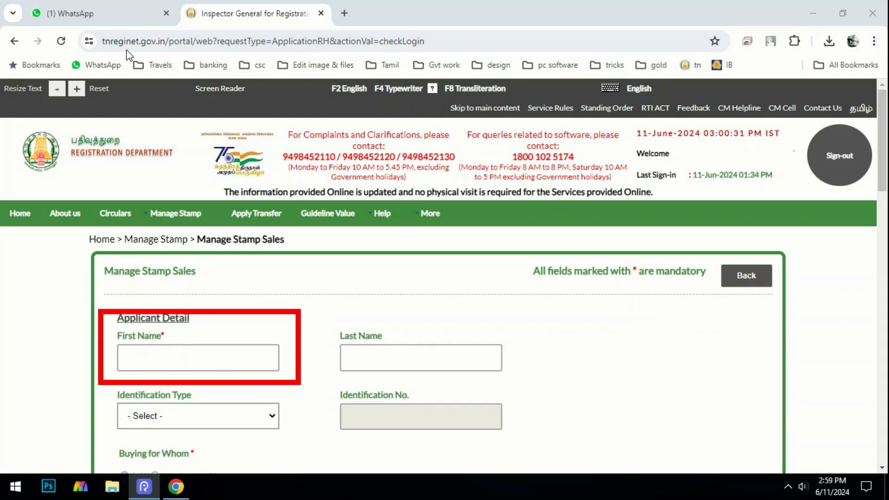
{"action": "left_click", "coordinate": [167, 350]}
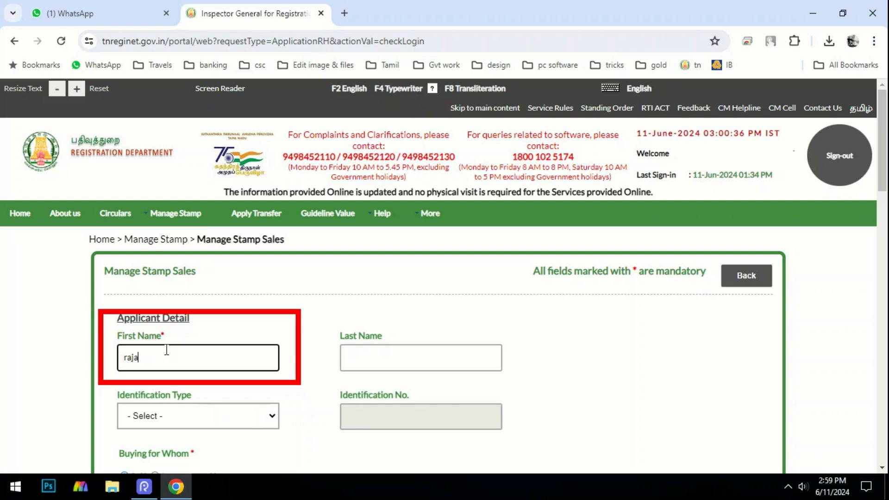
{"action": "left_click", "coordinate": [318, 301]}
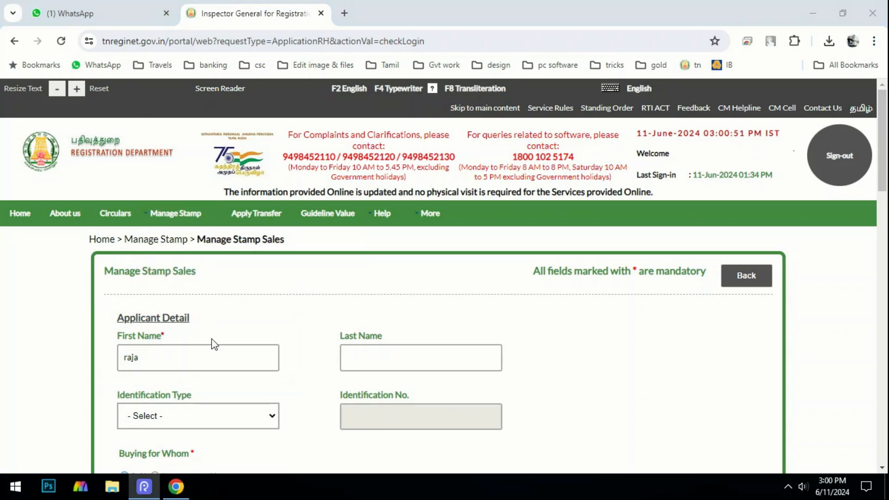
Mark the Indent from Date and Indent to Date fields in Stamp Details with red rectangles, redrawing the one around Indent from Date
{"action": "scroll", "coordinate": [355, 305], "scroll_direction": "down", "scroll_amount": 10}
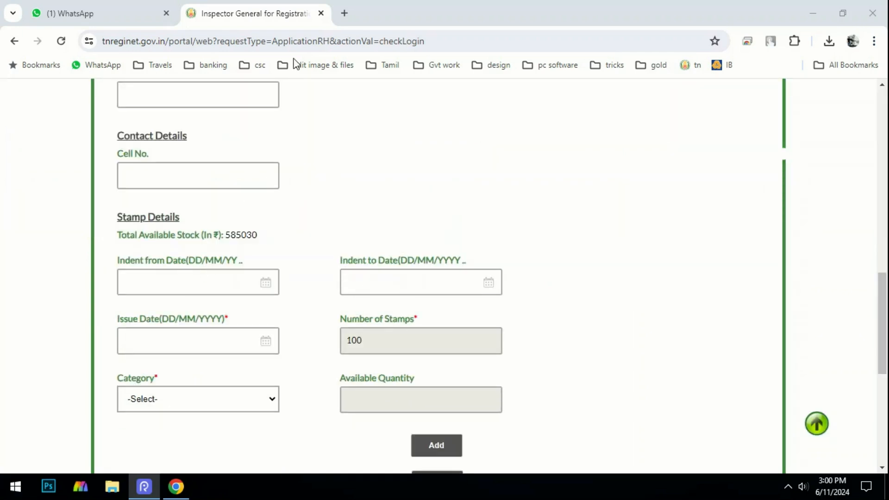
{"action": "mouse_move", "coordinate": [102, 240]}
{"action": "left_mouse_down"}
{"action": "mouse_move", "coordinate": [123, 260]}
{"action": "mouse_move", "coordinate": [222, 273]}
{"action": "left_mouse_up"}
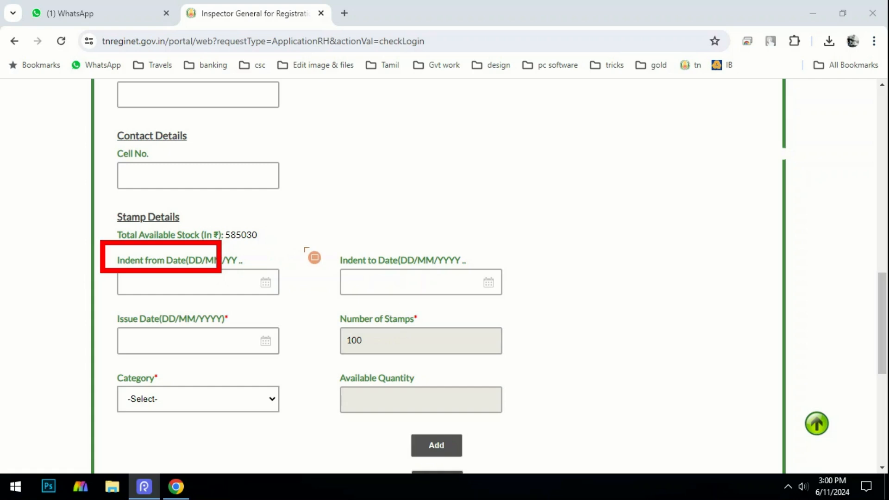
{"action": "mouse_move", "coordinate": [327, 235]}
{"action": "left_mouse_down"}
{"action": "mouse_move", "coordinate": [360, 269]}
{"action": "mouse_move", "coordinate": [477, 270]}
{"action": "left_mouse_up"}
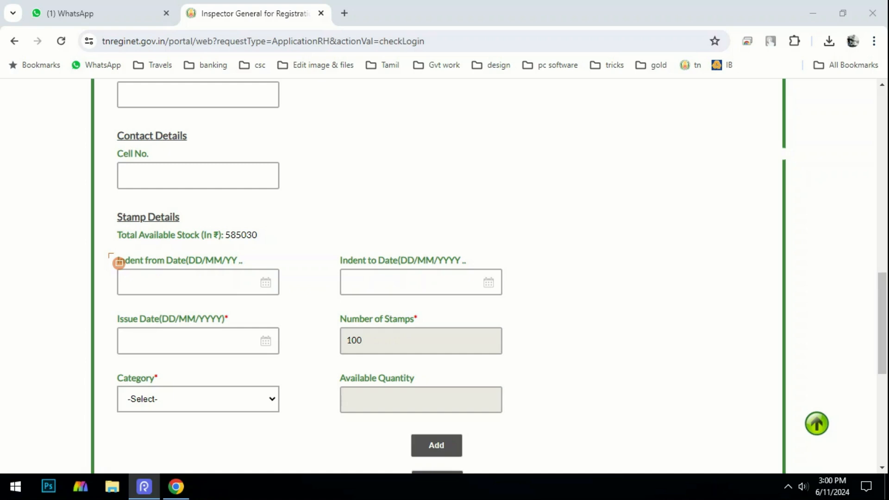
{"action": "mouse_move", "coordinate": [119, 263]}
{"action": "left_mouse_down"}
{"action": "mouse_move", "coordinate": [123, 274]}
{"action": "mouse_move", "coordinate": [254, 321]}
{"action": "mouse_move", "coordinate": [302, 318]}
{"action": "left_mouse_up"}
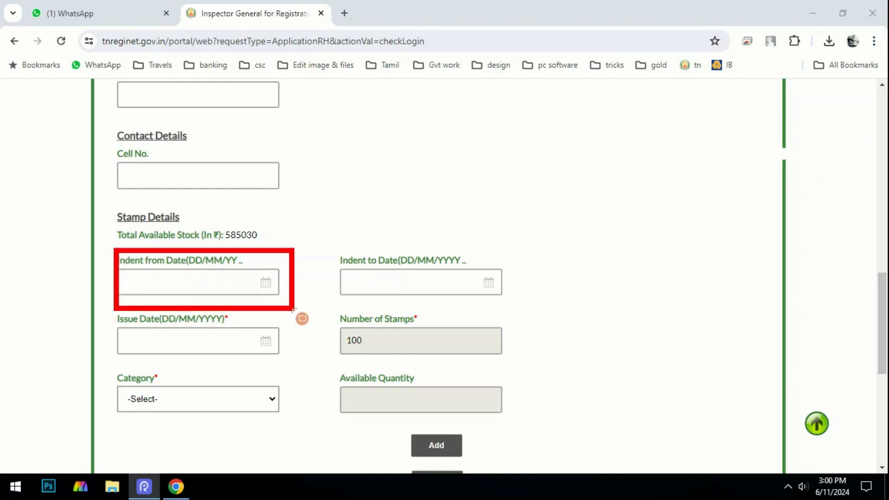
Clear the red rectangles and set the indent period from 01-May-2024 to 31-May-2024
{"action": "left_click", "coordinate": [651, 55]}
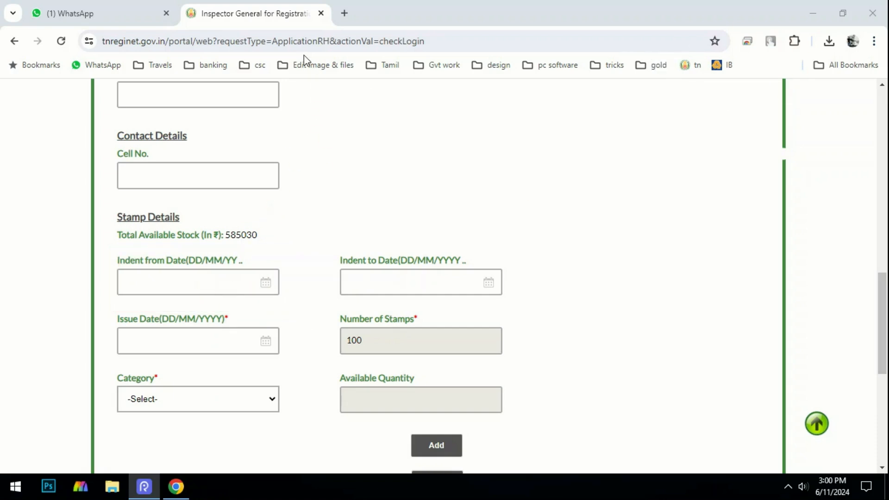
{"action": "left_click", "coordinate": [214, 277]}
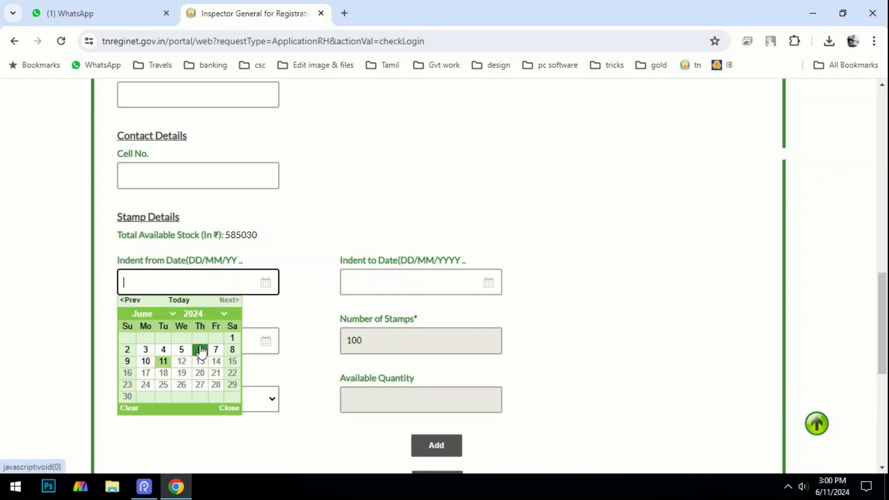
{"action": "left_click", "coordinate": [130, 300]}
{"action": "left_click", "coordinate": [184, 342]}
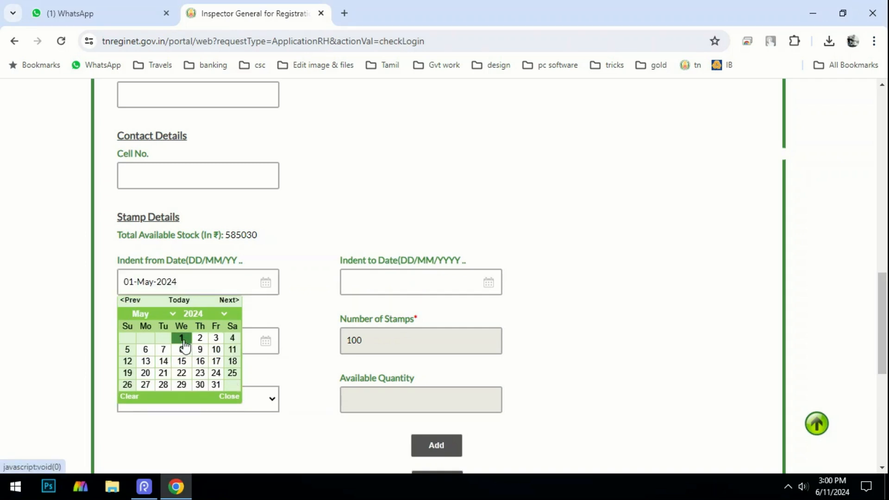
{"action": "left_click", "coordinate": [393, 284]}
{"action": "left_click", "coordinate": [352, 300]}
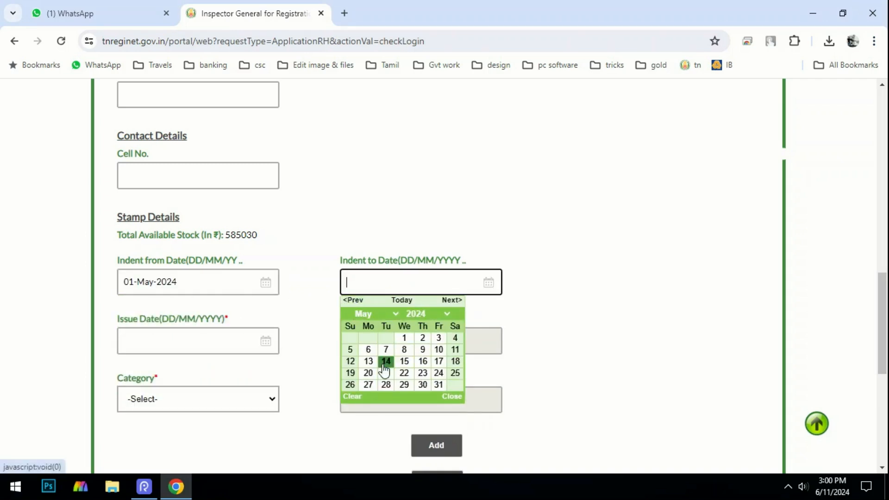
{"action": "left_click", "coordinate": [437, 385]}
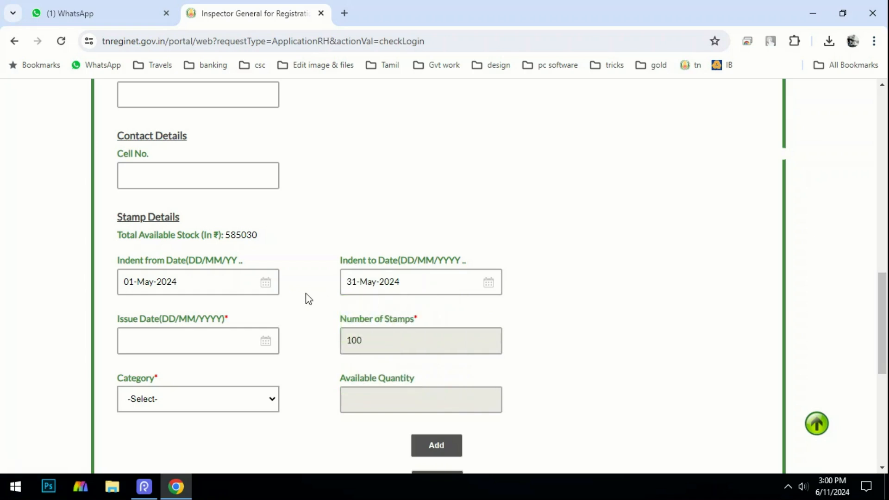
Set Indent from Date to 07-Jun-2024 and open the Indent to Date calendar
{"action": "left_click", "coordinate": [180, 285]}
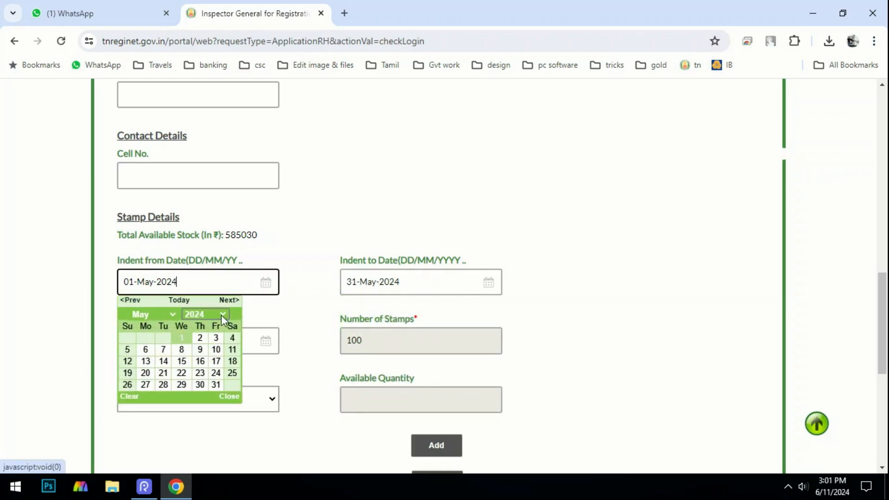
{"action": "left_click", "coordinate": [229, 300]}
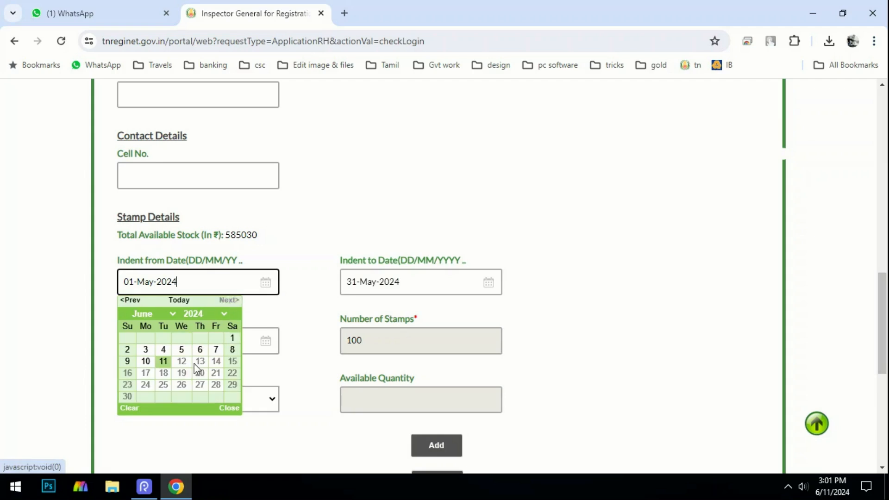
{"action": "left_click", "coordinate": [216, 349]}
{"action": "left_click", "coordinate": [403, 290]}
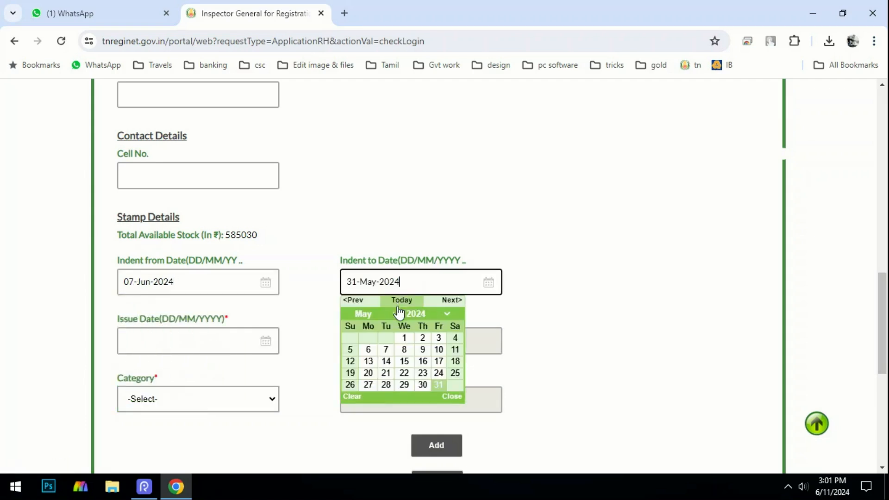
{"action": "left_click", "coordinate": [369, 314]}
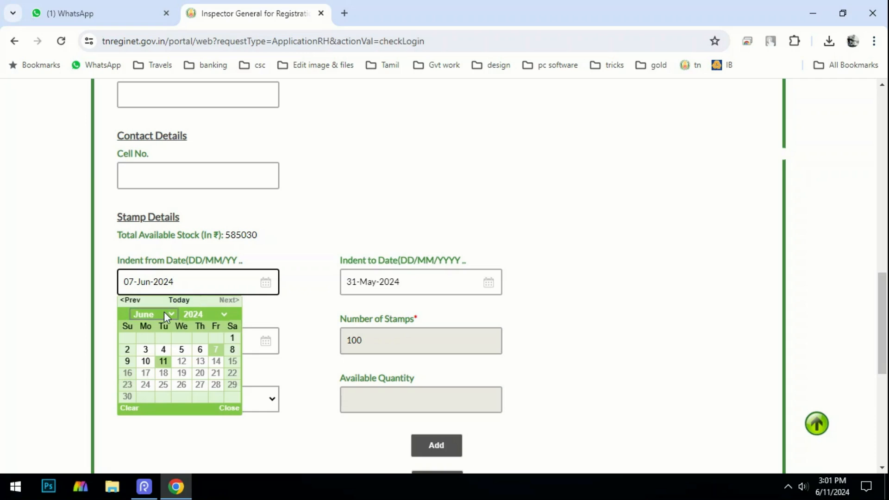
Set Indent from Date to 01-Jan-2024 and Indent to Date to 31-Jan-2024
{"action": "left_click", "coordinate": [155, 315]}
{"action": "left_click", "coordinate": [156, 327]}
{"action": "left_click", "coordinate": [142, 341]}
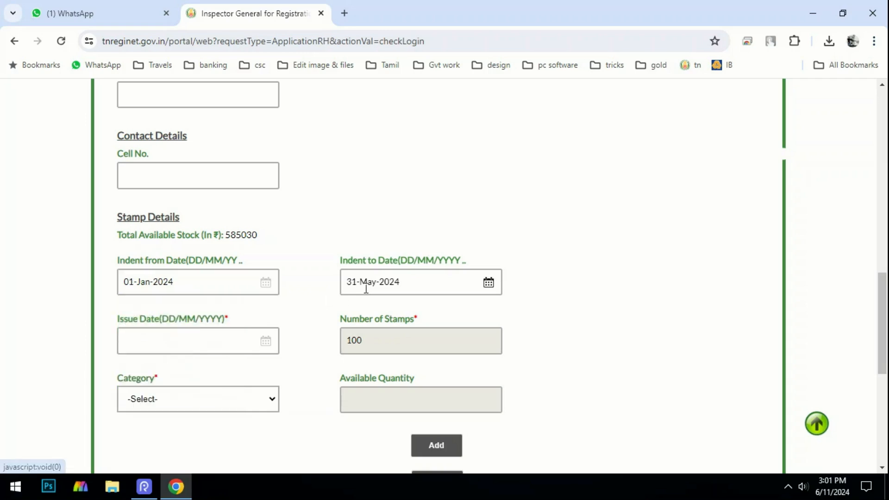
{"action": "left_click", "coordinate": [368, 284]}
{"action": "left_click", "coordinate": [370, 313]}
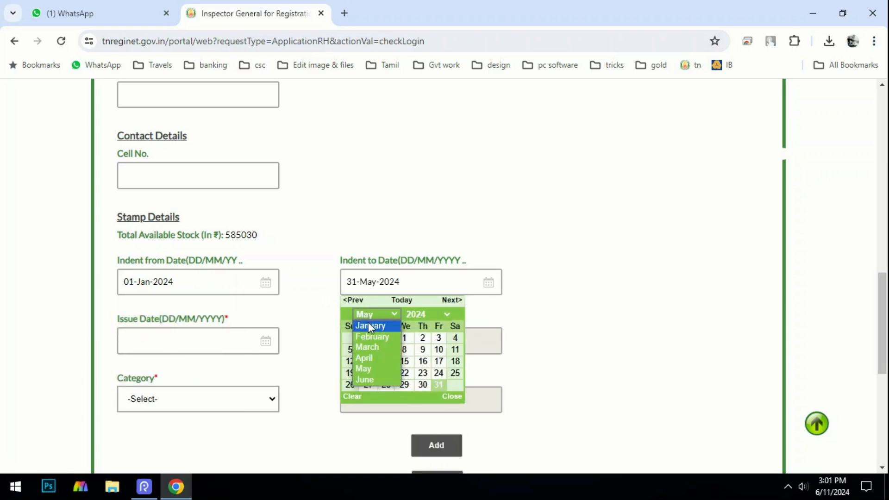
{"action": "left_click", "coordinate": [370, 326]}
{"action": "left_click", "coordinate": [406, 385]}
Change Indent to Date to 31-Mar-2024
{"action": "left_click", "coordinate": [380, 277]}
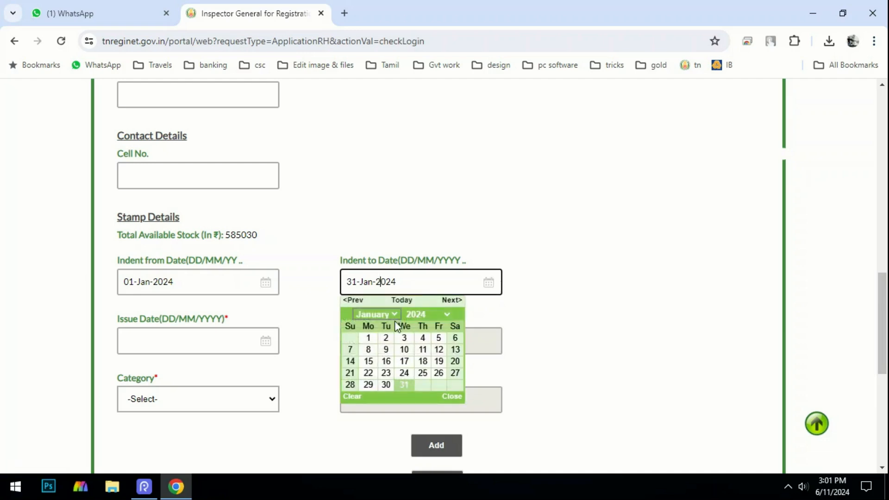
{"action": "left_click", "coordinate": [383, 313]}
{"action": "left_click", "coordinate": [378, 347]}
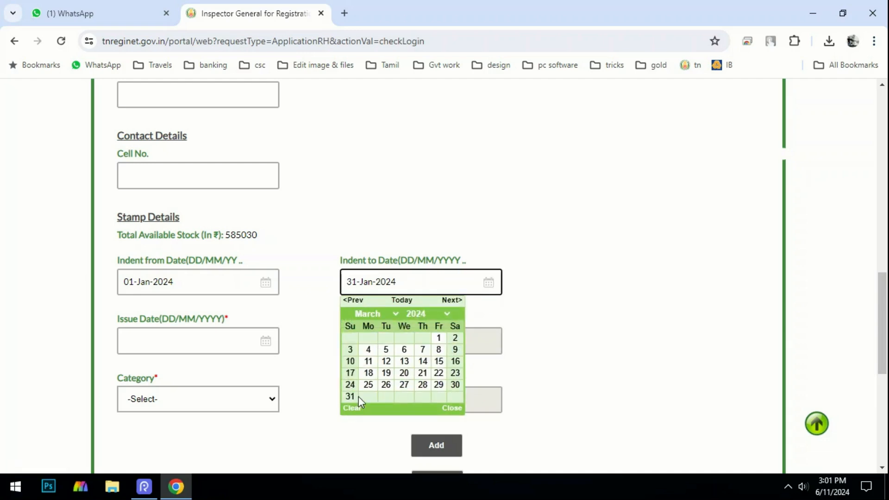
{"action": "left_click", "coordinate": [350, 396]}
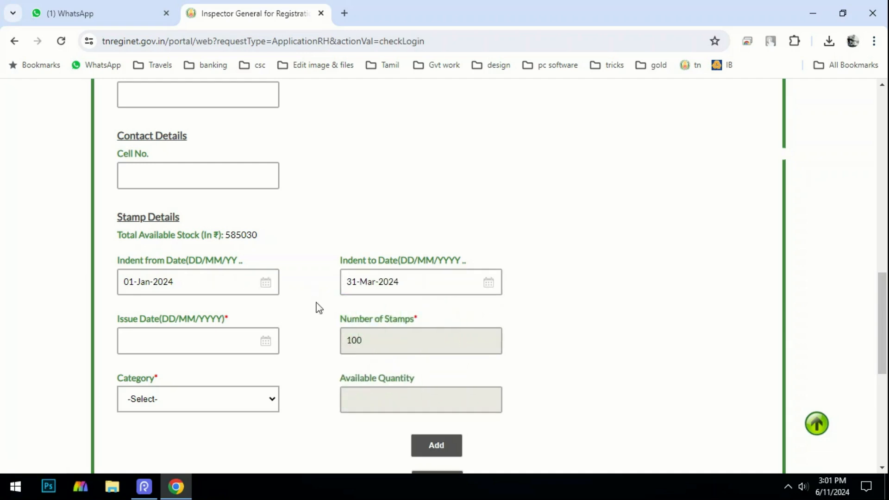
{"action": "left_click_drag", "start_coordinate": [405, 287], "coordinate": [323, 296]}
{"action": "left_click", "coordinate": [241, 382]}
{"action": "left_click_drag", "start_coordinate": [415, 291], "coordinate": [268, 301]}
{"action": "left_click", "coordinate": [306, 305]}
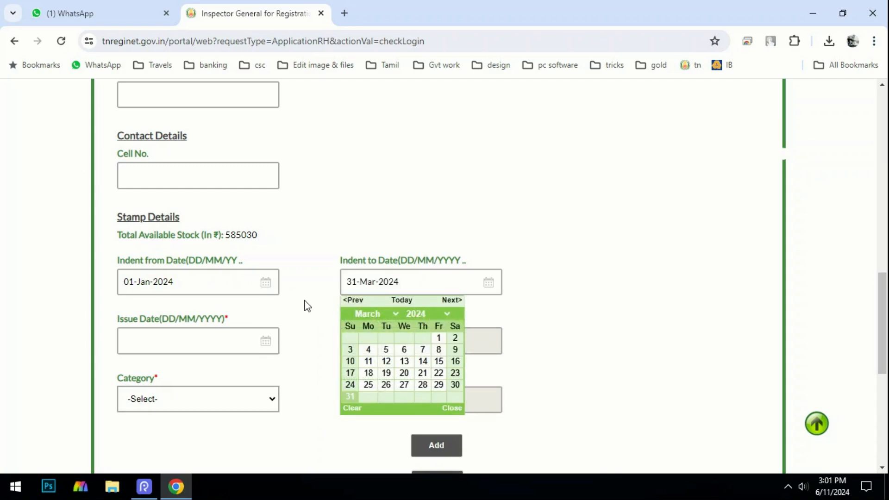
{"action": "left_click", "coordinate": [144, 286]}
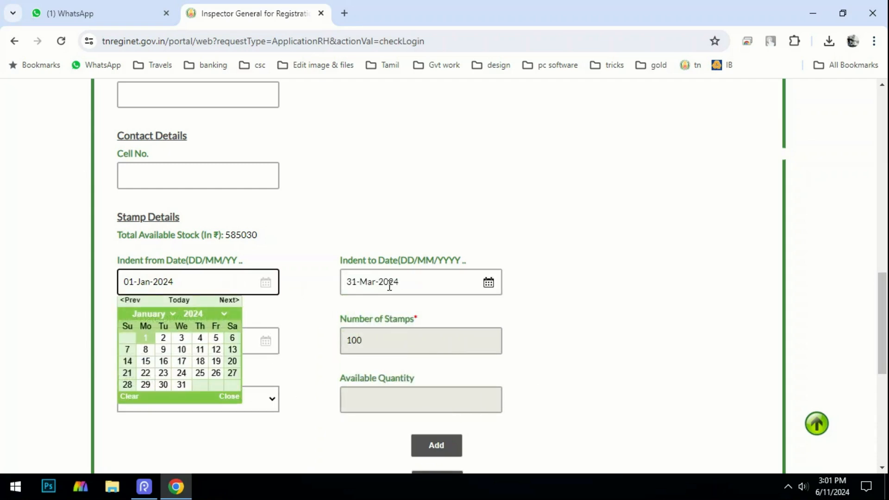
{"action": "left_click", "coordinate": [389, 283]}
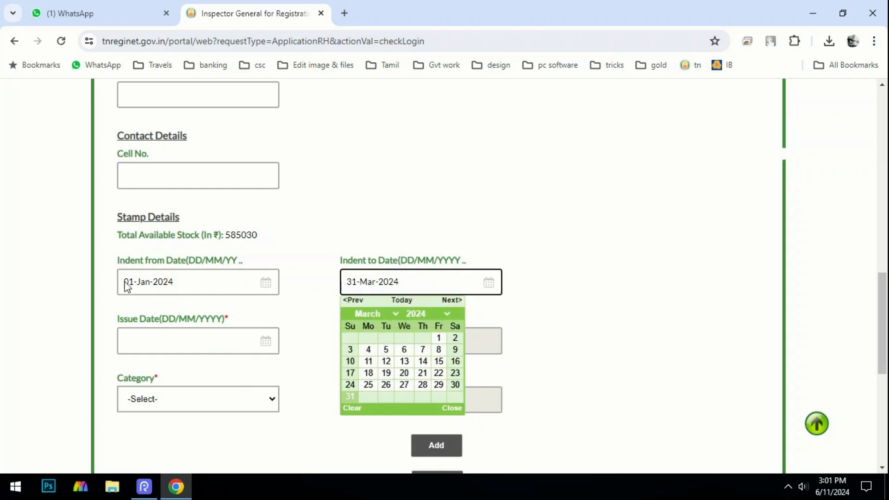
{"action": "left_click_drag", "start_coordinate": [174, 282], "coordinate": [118, 283]}
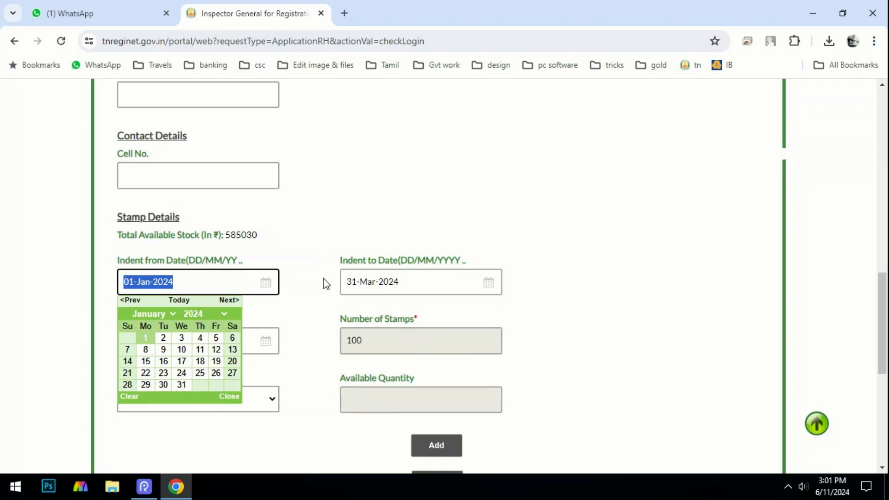
Change Indent to Date back to 31-Jan-2024
{"action": "left_click", "coordinate": [361, 282]}
{"action": "left_click", "coordinate": [367, 313]}
{"action": "left_click", "coordinate": [370, 326]}
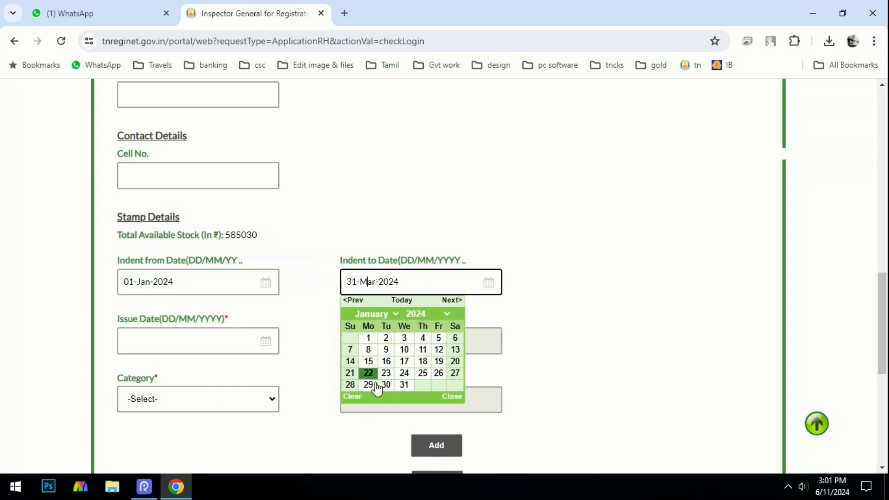
{"action": "left_click", "coordinate": [404, 385]}
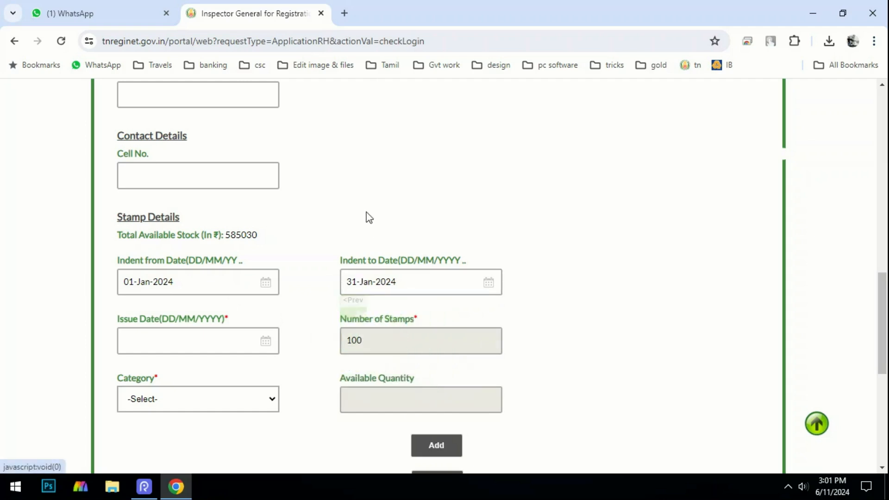
Outline the Issue Date label in Stamp Details with a red rectangle, and clear the outline
{"action": "left_click", "coordinate": [308, 59]}
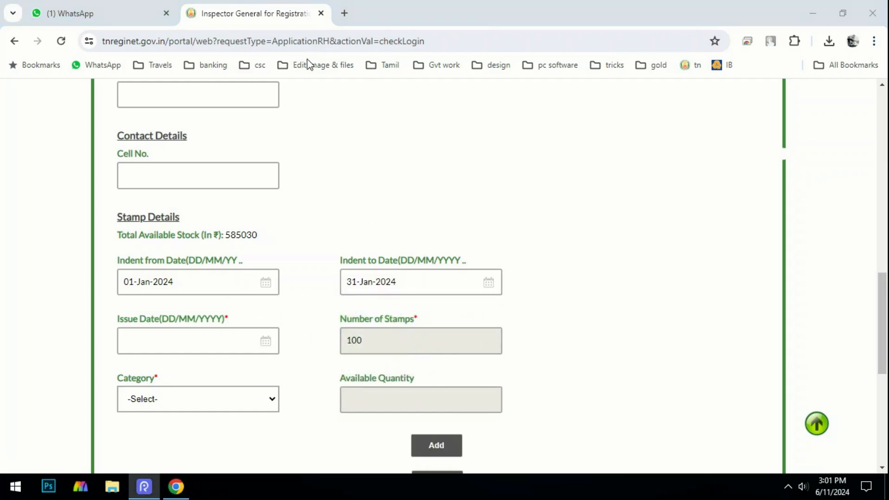
{"action": "mouse_move", "coordinate": [113, 301]}
{"action": "left_mouse_down"}
{"action": "mouse_move", "coordinate": [116, 330]}
{"action": "mouse_move", "coordinate": [241, 341]}
{"action": "left_mouse_up"}
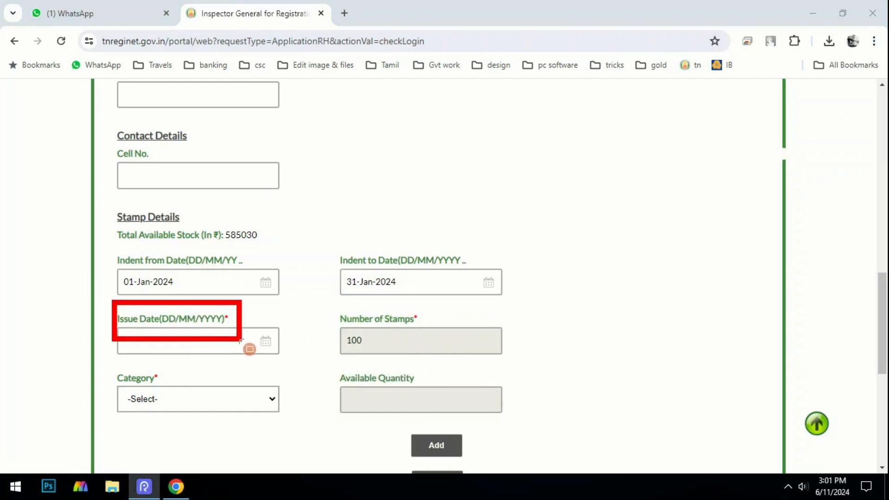
{"action": "left_click", "coordinate": [644, 57]}
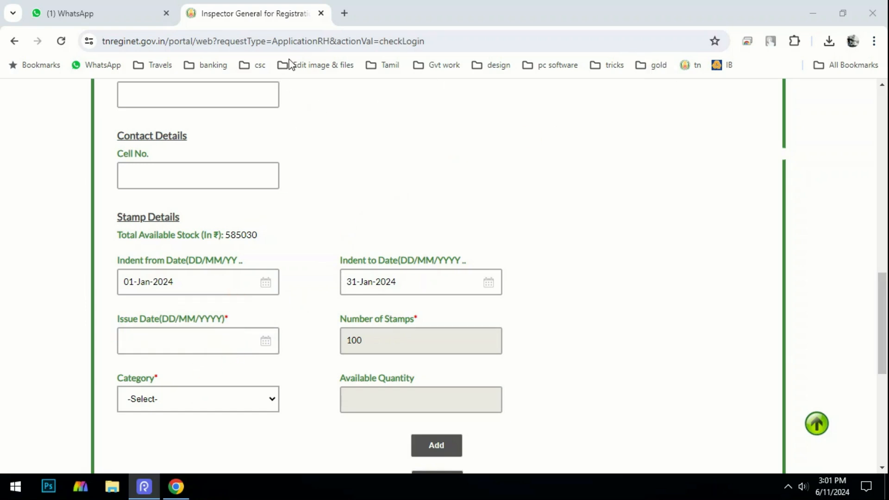
Set Issue Date to 11-Jun-2024 and change it to 03-Jun-2024
{"action": "left_click", "coordinate": [204, 341]}
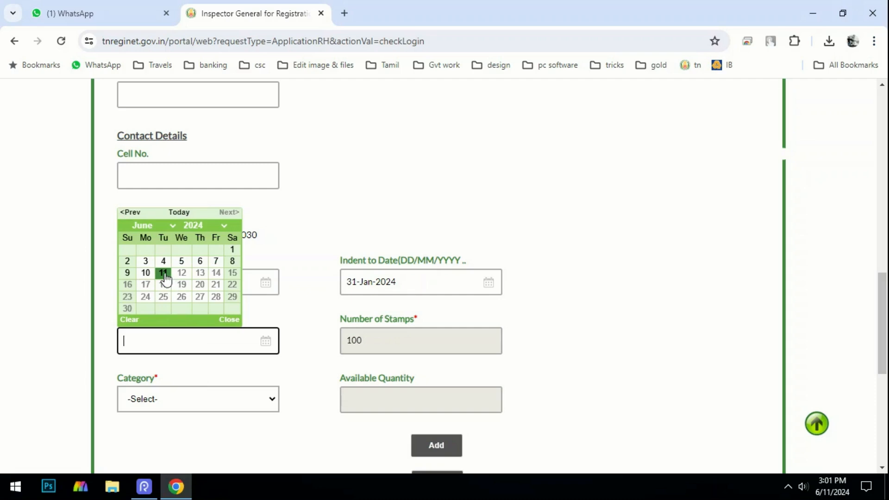
{"action": "left_click", "coordinate": [163, 273]}
{"action": "left_click", "coordinate": [188, 343]}
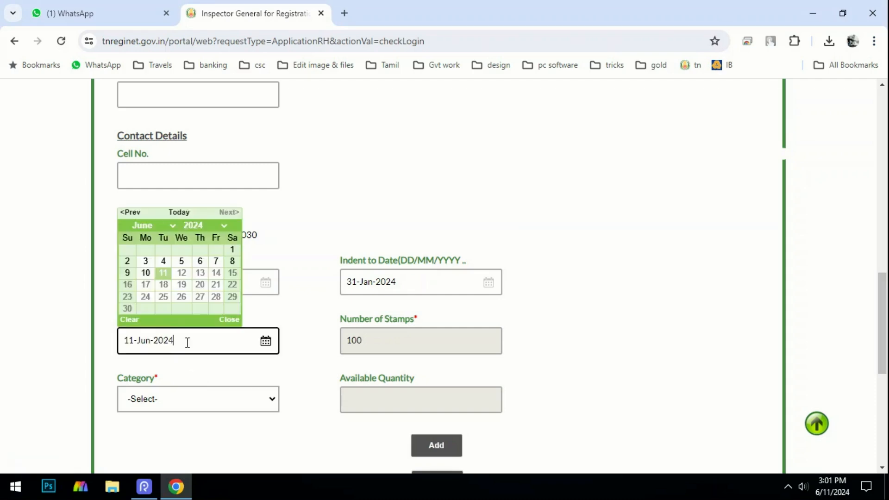
{"action": "left_click", "coordinate": [152, 265]}
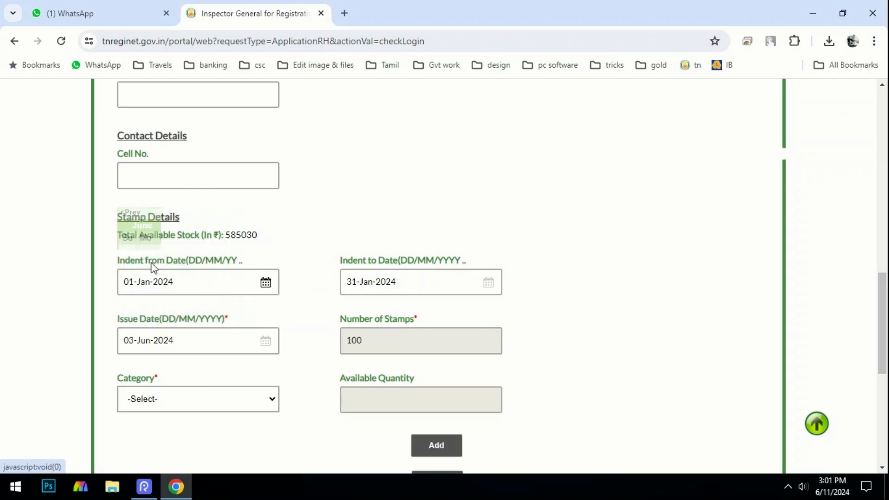
Set Issue Date to 04-Jun-2024 and the stamp category to NONJUDICIAL
{"action": "left_click", "coordinate": [185, 344]}
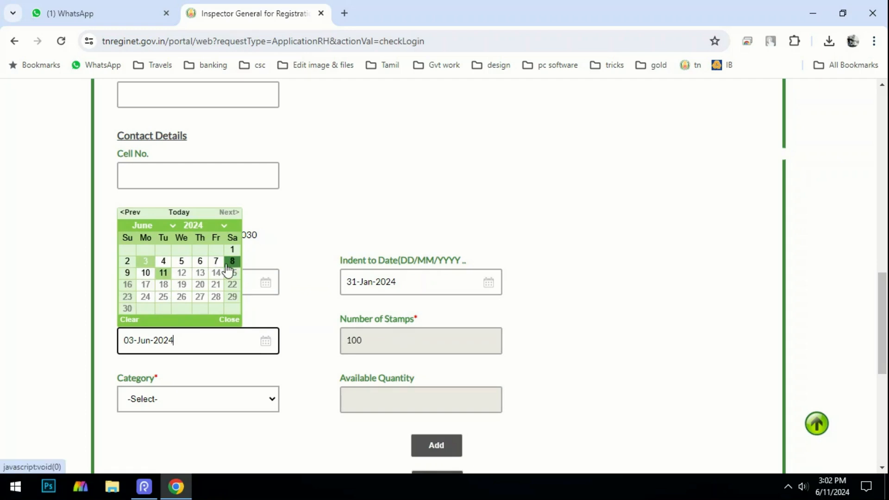
{"action": "left_click", "coordinate": [162, 263]}
{"action": "left_click", "coordinate": [212, 406]}
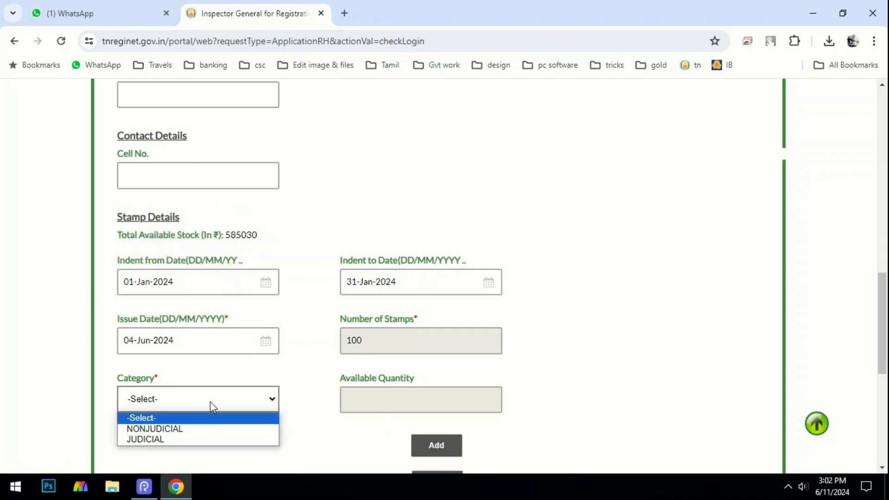
{"action": "left_click", "coordinate": [195, 429]}
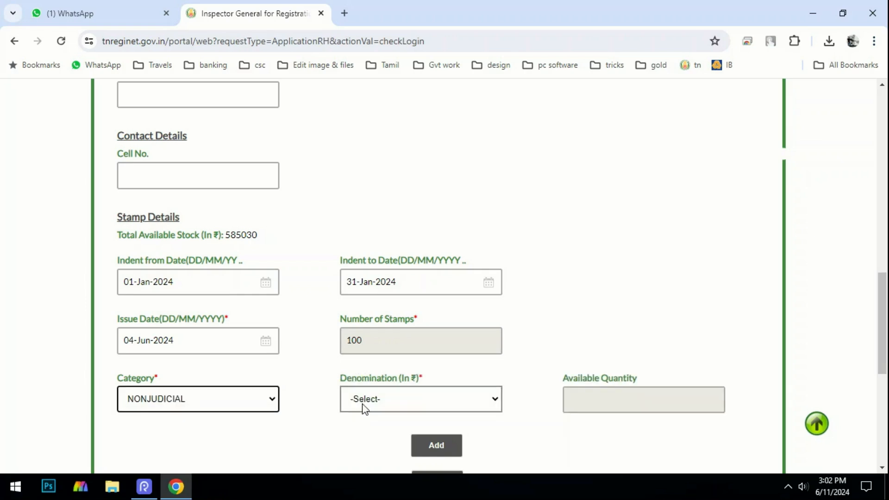
Outline the Denomination field in red, clear the outline, and choose the 20 rupee denomination
{"action": "mouse_move", "coordinate": [330, 367]}
{"action": "left_mouse_down"}
{"action": "mouse_move", "coordinate": [426, 424]}
{"action": "mouse_move", "coordinate": [528, 429]}
{"action": "left_mouse_up"}
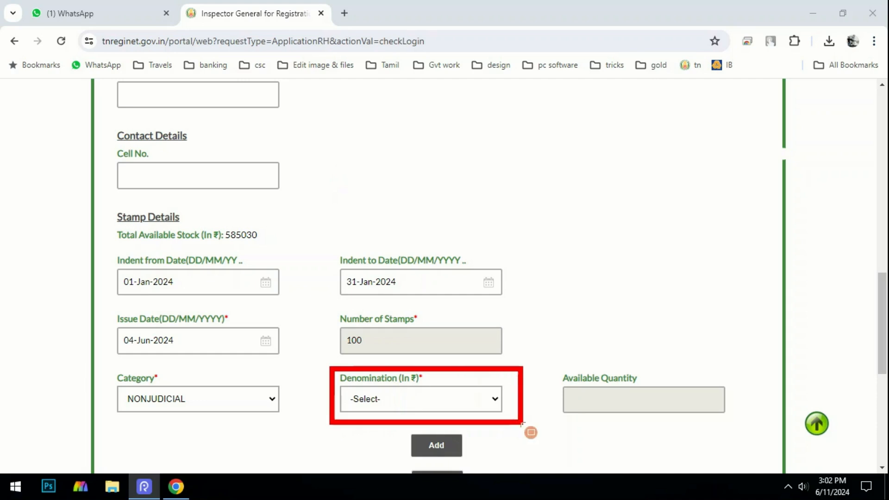
{"action": "left_click", "coordinate": [641, 56]}
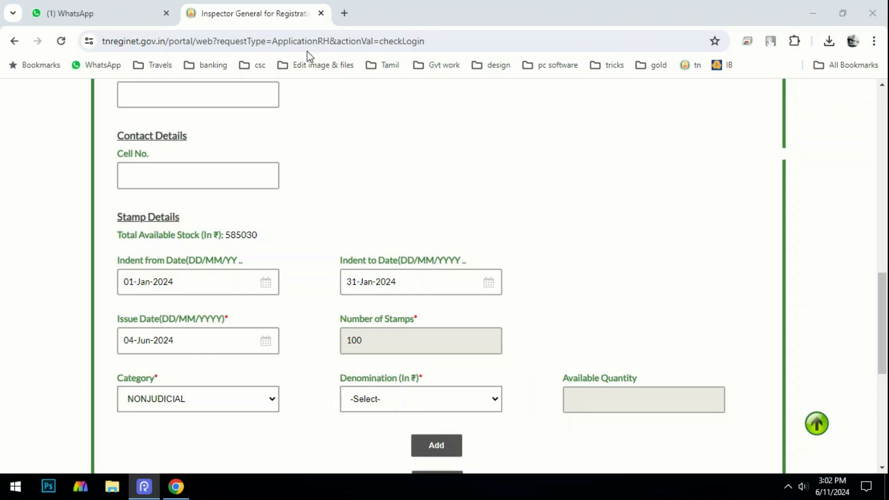
{"action": "left_click", "coordinate": [378, 398]}
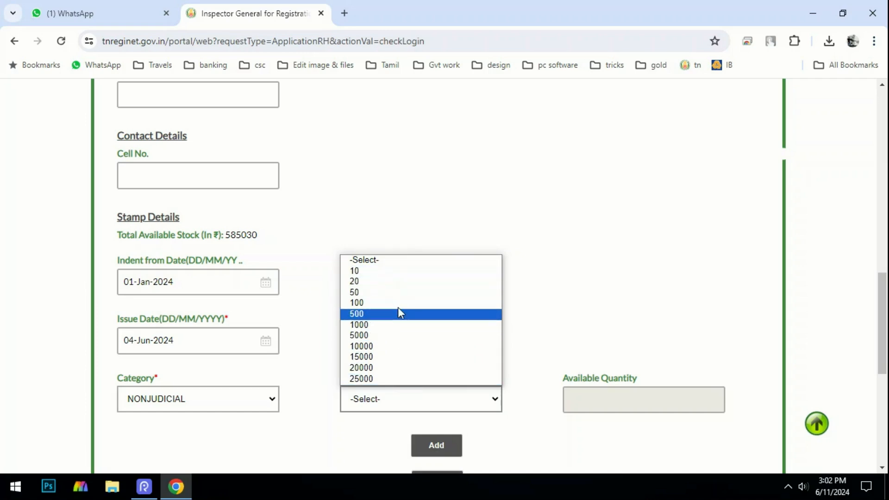
{"action": "left_click", "coordinate": [399, 282]}
Choose the 500 rupee denomination for the stamps and change it to 5000
{"action": "left_click", "coordinate": [369, 399]}
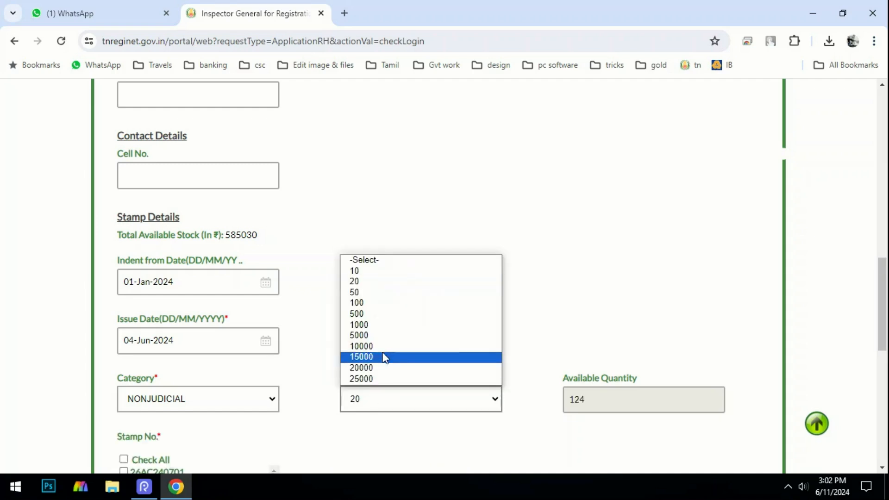
{"action": "key", "text": "Escape"}
{"action": "left_click", "coordinate": [394, 320]}
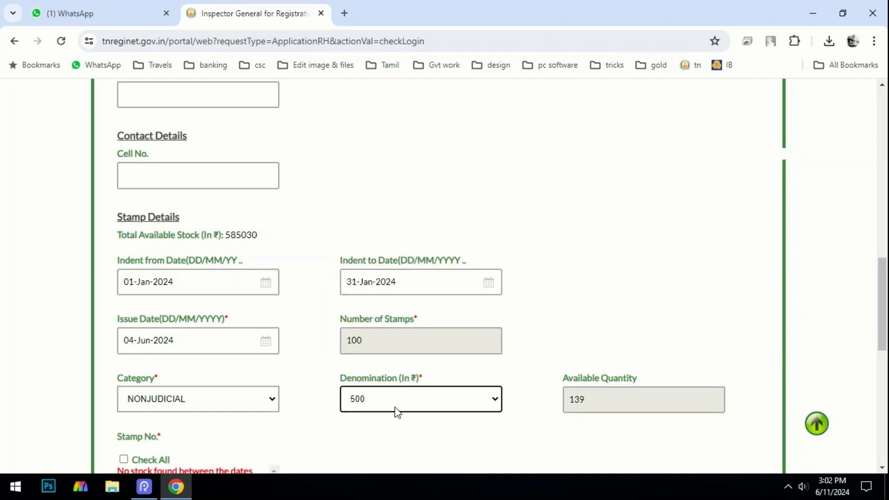
{"action": "left_click", "coordinate": [397, 411]}
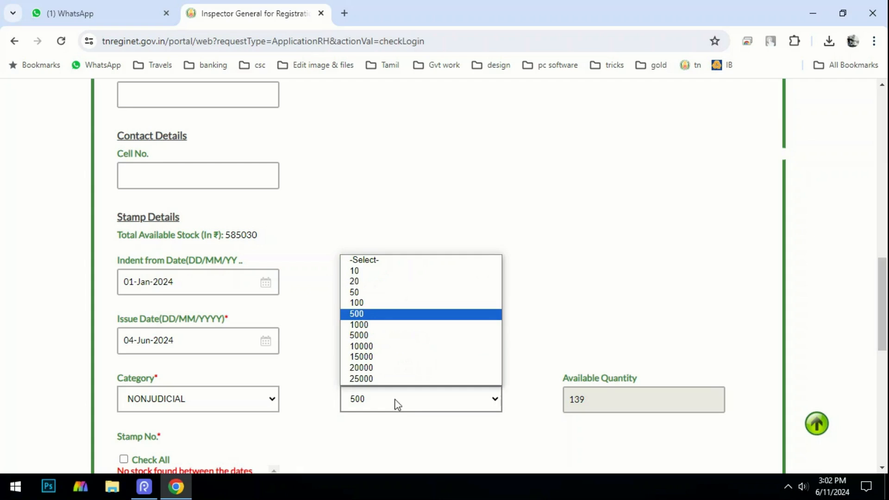
{"action": "left_click", "coordinate": [393, 334]}
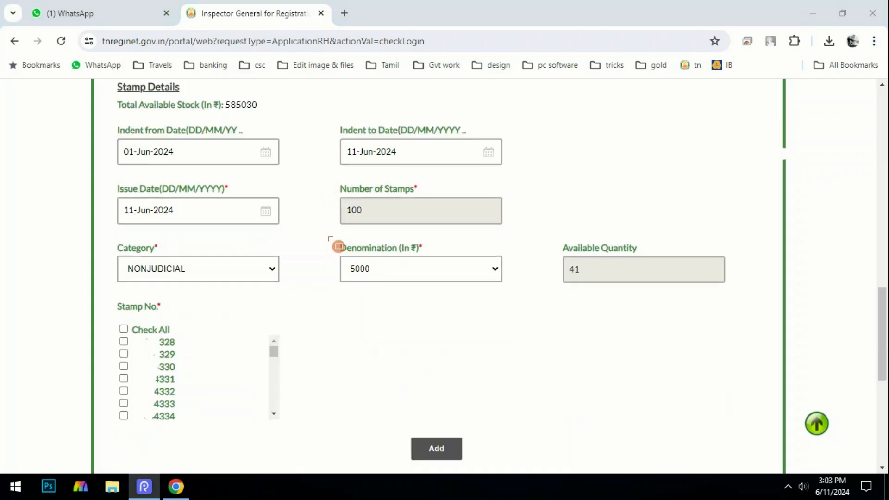
Outline the Denomination field and both indent date fields with red rectangles, and clear the outlines
{"action": "mouse_move", "coordinate": [327, 235]}
{"action": "left_mouse_down"}
{"action": "mouse_move", "coordinate": [418, 286]}
{"action": "mouse_move", "coordinate": [528, 306]}
{"action": "left_mouse_up"}
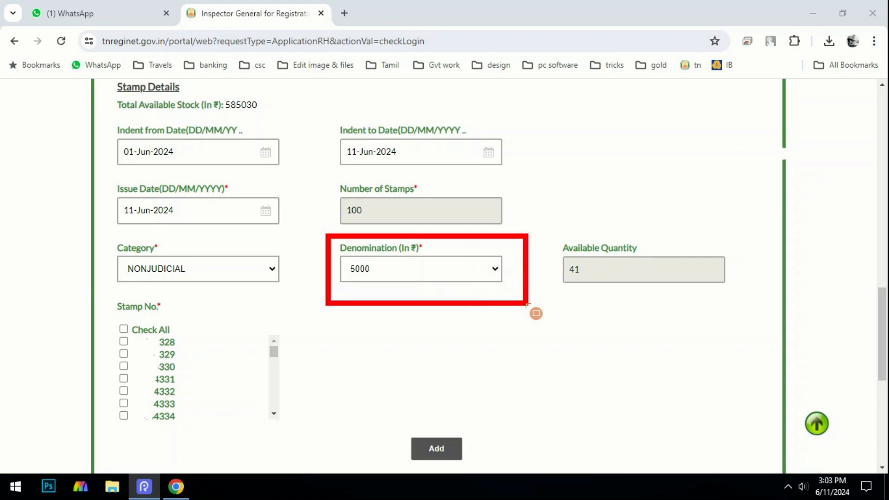
{"action": "left_click_drag", "start_coordinate": [103, 123], "coordinate": [221, 171]}
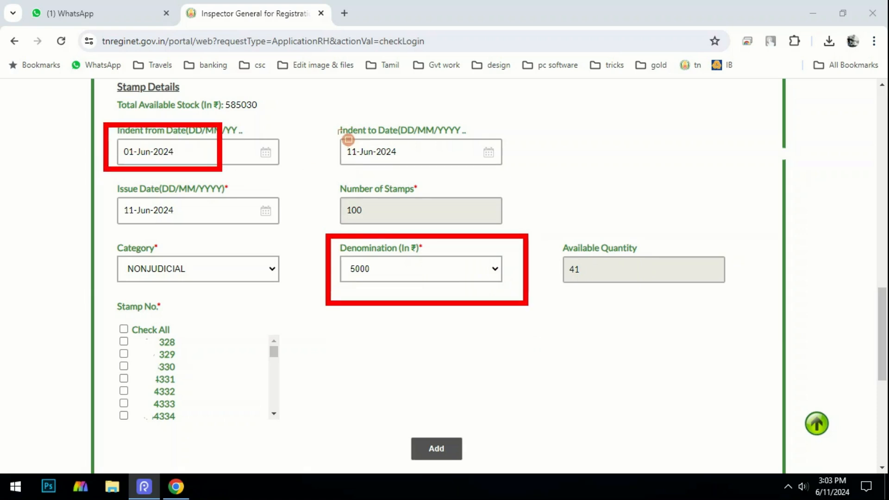
{"action": "left_click_drag", "start_coordinate": [336, 129], "coordinate": [447, 161]}
{"action": "key", "text": "ctrl+z"}
{"action": "key", "text": "ctrl+z"}
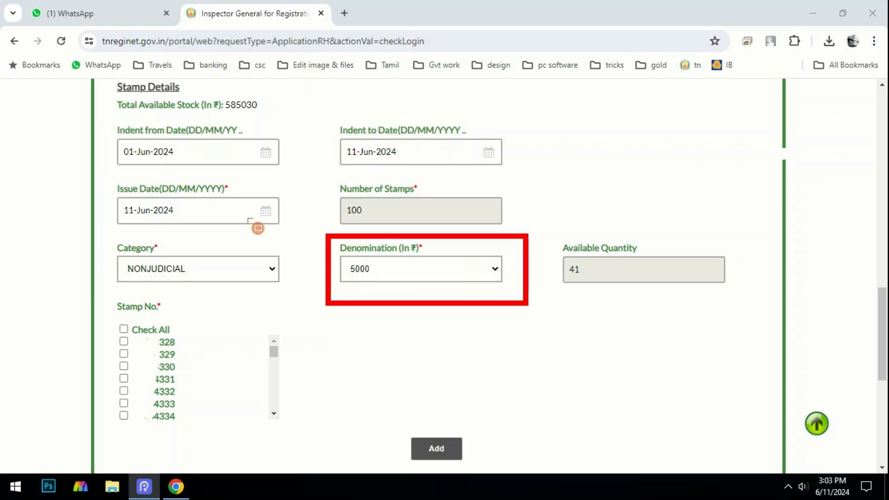
{"action": "key", "text": "ctrl+z"}
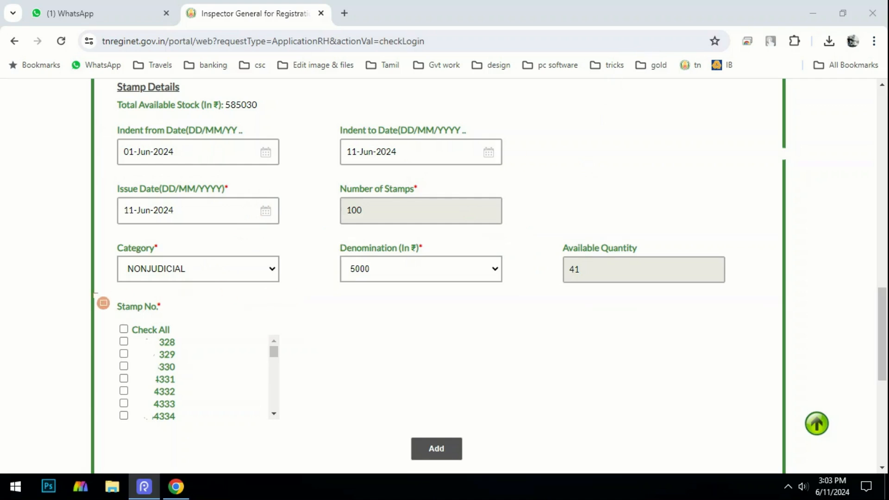
Outline the Stamp No. list in red, clear the outline, and tick the first three stamp numbers
{"action": "mouse_move", "coordinate": [93, 291]}
{"action": "left_mouse_down"}
{"action": "mouse_move", "coordinate": [214, 381]}
{"action": "mouse_move", "coordinate": [245, 463]}
{"action": "left_mouse_up"}
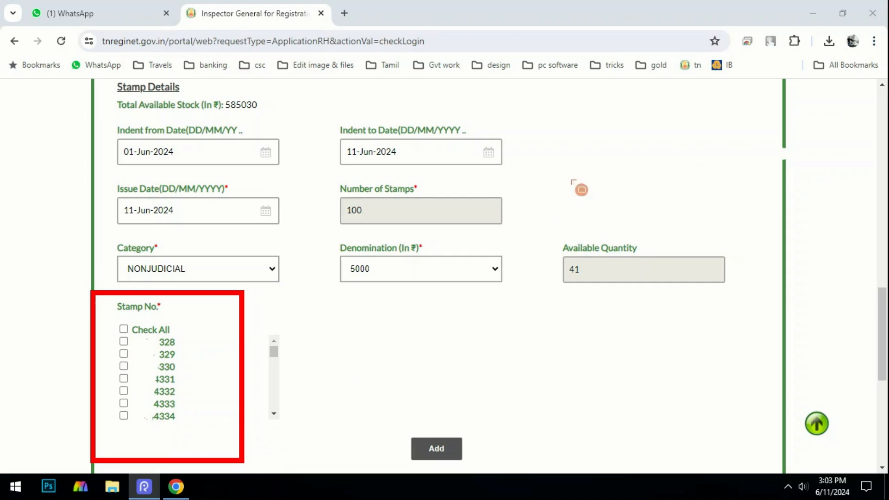
{"action": "left_click", "coordinate": [641, 61]}
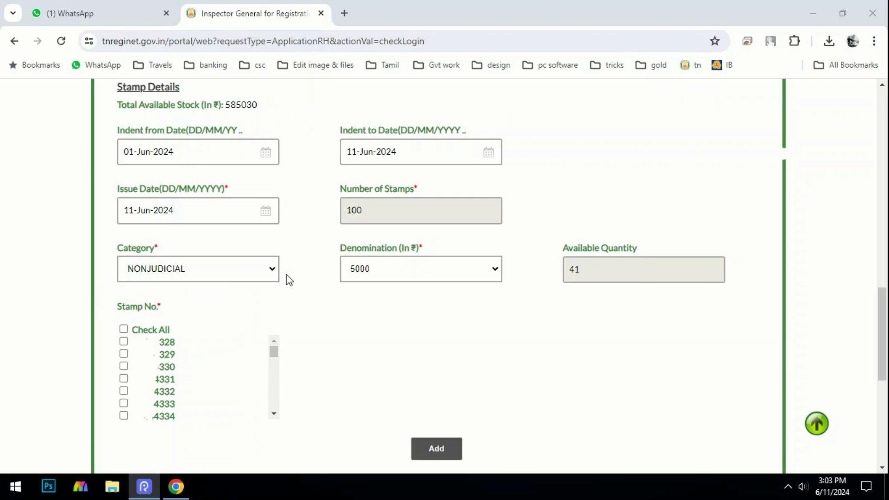
{"action": "left_click", "coordinate": [123, 342]}
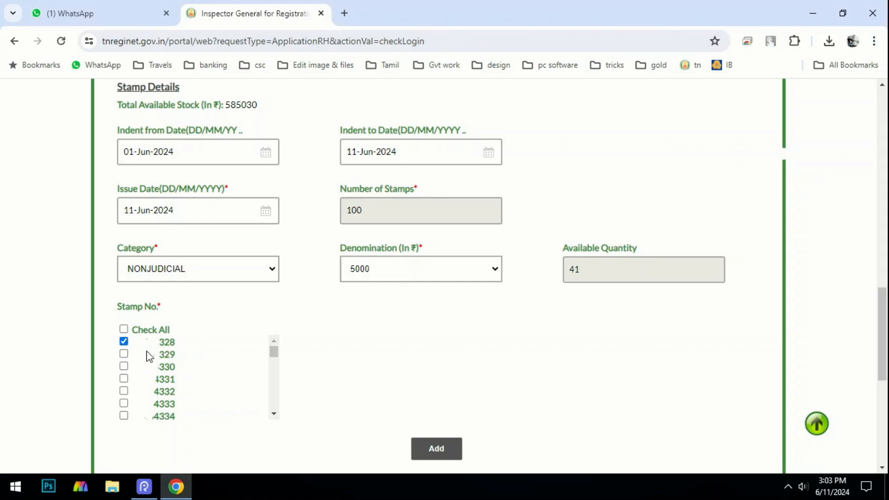
{"action": "left_click", "coordinate": [124, 354]}
{"action": "left_click", "coordinate": [123, 366]}
Search the page for stamp number 4328, outlining the search box and the matching stamp entry in red
{"action": "key", "text": "ctrl+f"}
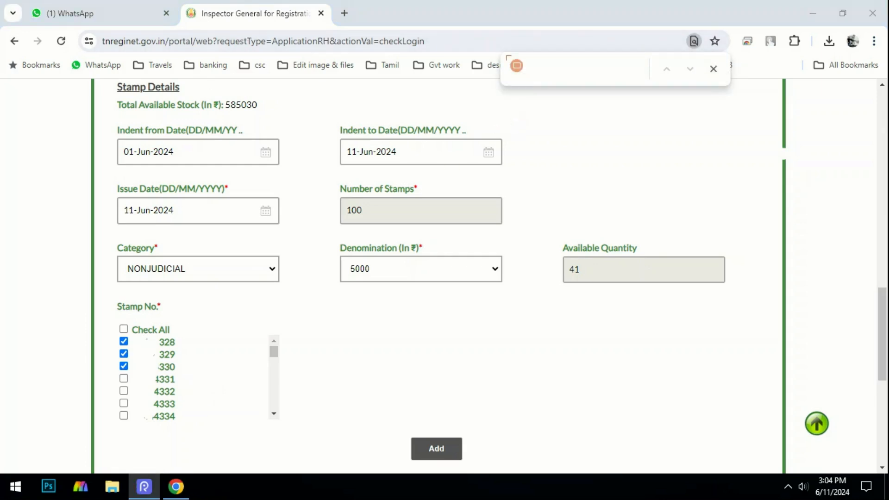
{"action": "mouse_move", "coordinate": [496, 45]}
{"action": "left_mouse_down"}
{"action": "mouse_move", "coordinate": [526, 74]}
{"action": "mouse_move", "coordinate": [667, 83]}
{"action": "mouse_move", "coordinate": [694, 96]}
{"action": "left_mouse_up"}
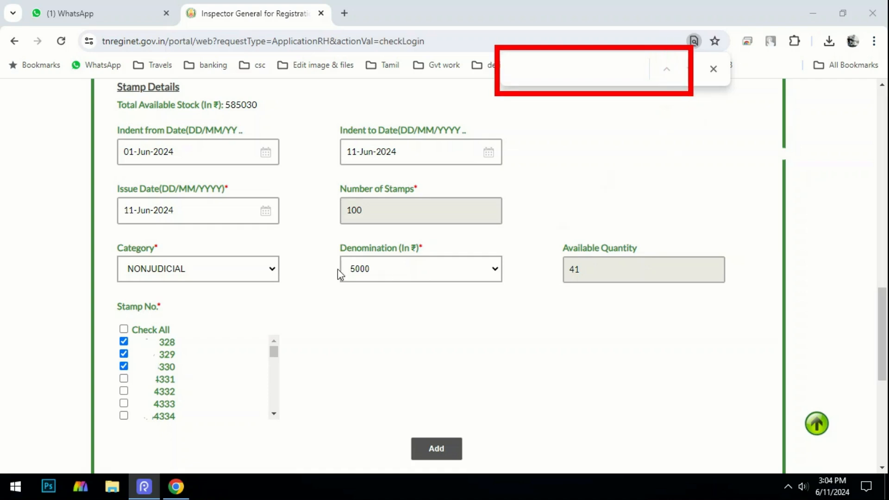
{"action": "left_click", "coordinate": [535, 61]}
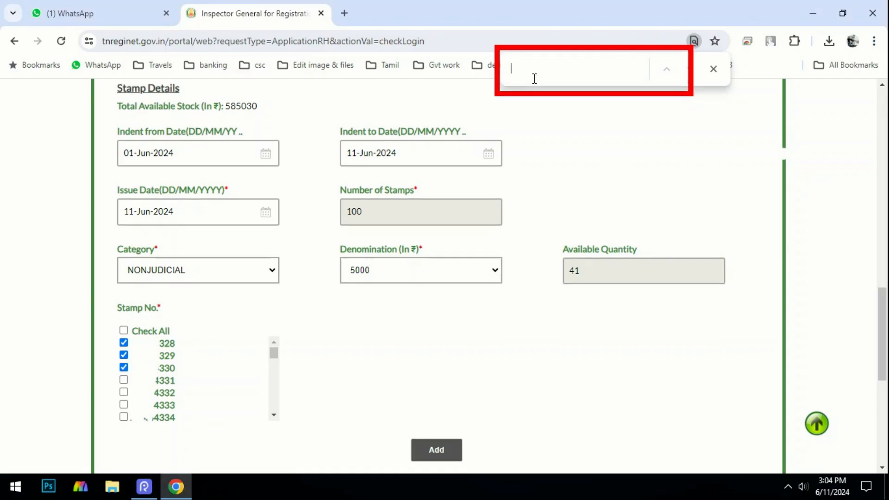
{"action": "type", "text": "4328"}
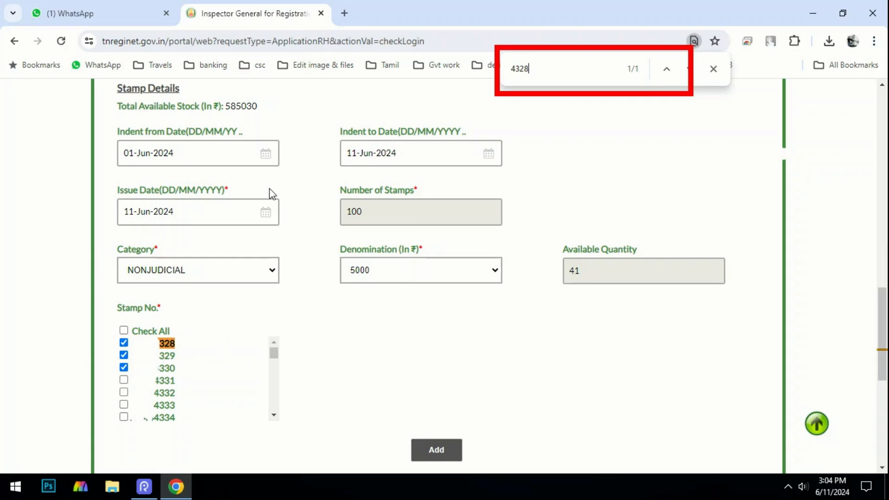
{"action": "left_click_drag", "start_coordinate": [109, 317], "coordinate": [215, 368]}
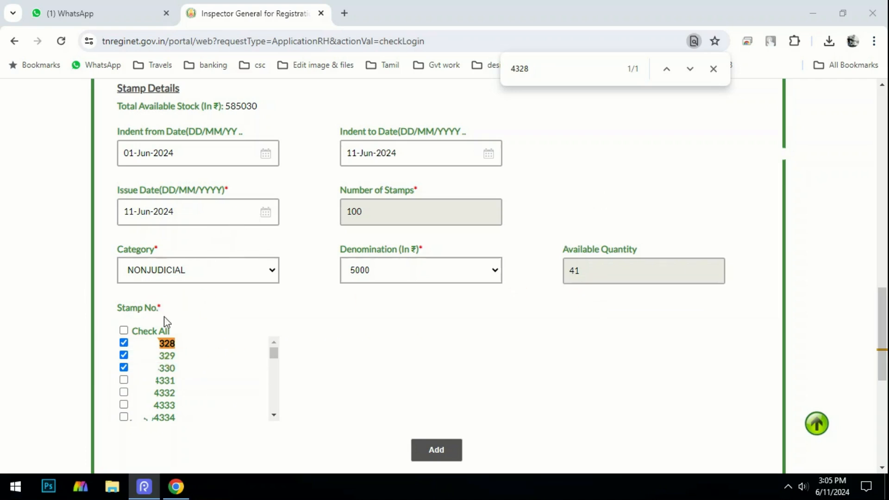
Untick the three selected stamp numbers and tick only those ending in 328 and 329
{"action": "left_click", "coordinate": [124, 343]}
{"action": "left_click", "coordinate": [123, 355]}
{"action": "left_click", "coordinate": [123, 367]}
{"action": "left_click", "coordinate": [124, 343]}
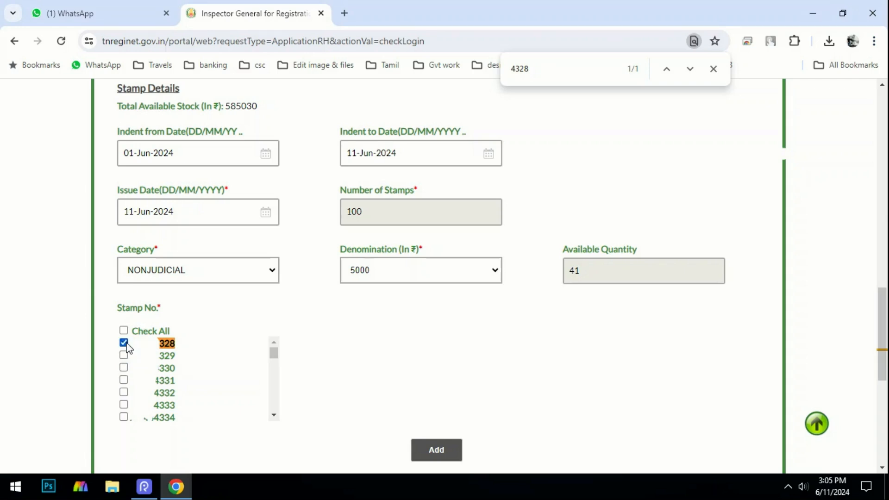
{"action": "left_click", "coordinate": [123, 355]}
Add the two ticked 5000 rupee stamps to the sale table, outlining Add and Save in red
{"action": "left_click_drag", "start_coordinate": [388, 408], "coordinate": [522, 475]}
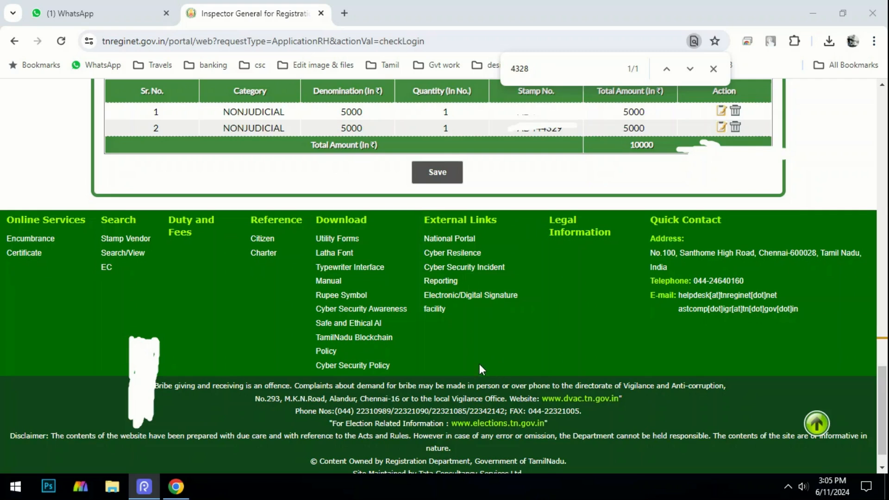
{"action": "left_click_drag", "start_coordinate": [382, 149], "coordinate": [491, 195]}
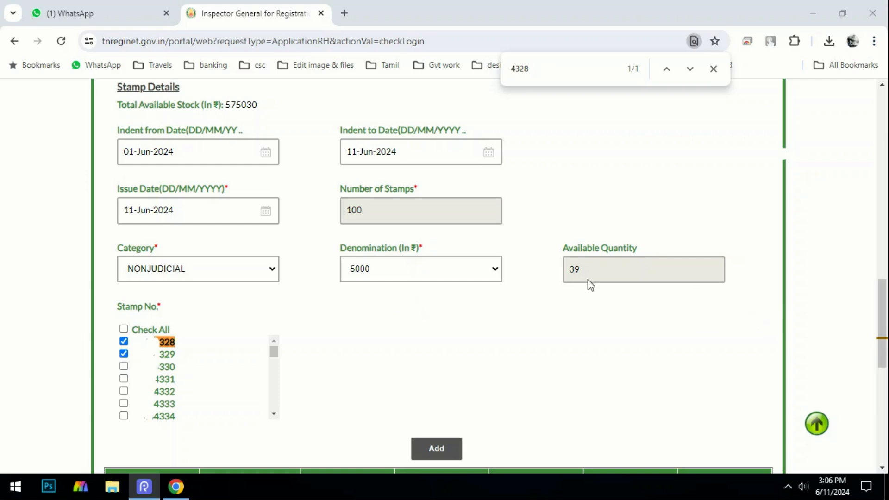
Set the Indent from Date to 01-Dec-2023
{"action": "left_click", "coordinate": [162, 152]}
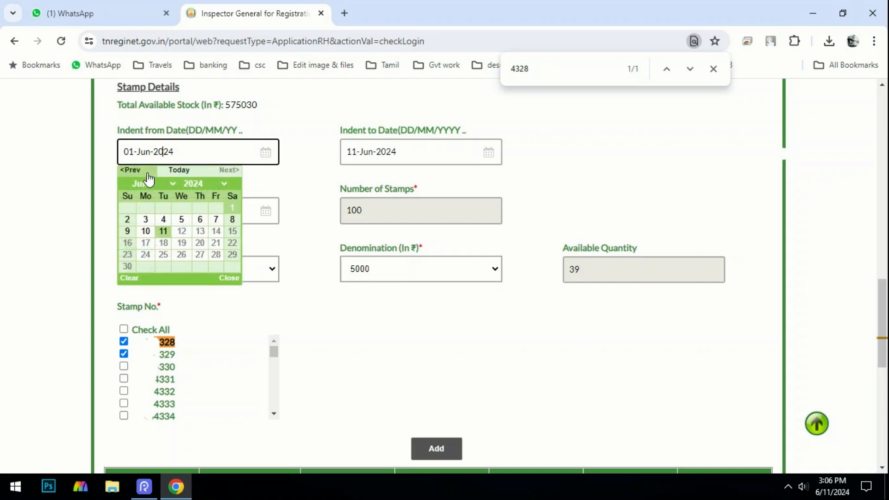
{"action": "left_click", "coordinate": [139, 174]}
{"action": "left_click", "coordinate": [141, 173]}
{"action": "left_click", "coordinate": [141, 173]}
{"action": "left_click", "coordinate": [141, 173]}
{"action": "left_click", "coordinate": [141, 173]}
{"action": "left_click", "coordinate": [132, 172]}
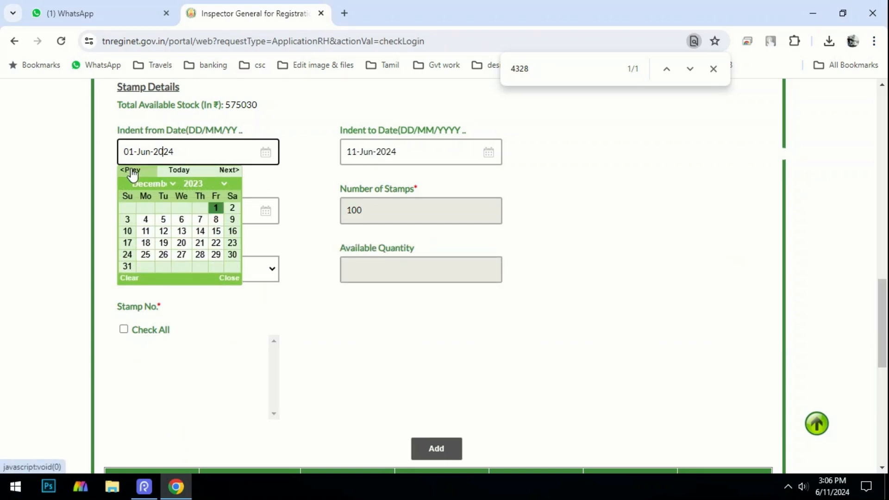
{"action": "left_click", "coordinate": [216, 208]}
Set the Indent to Date to 31-Dec-2023
{"action": "left_click", "coordinate": [371, 152]}
{"action": "left_click", "coordinate": [365, 172]}
{"action": "left_click", "coordinate": [365, 173]}
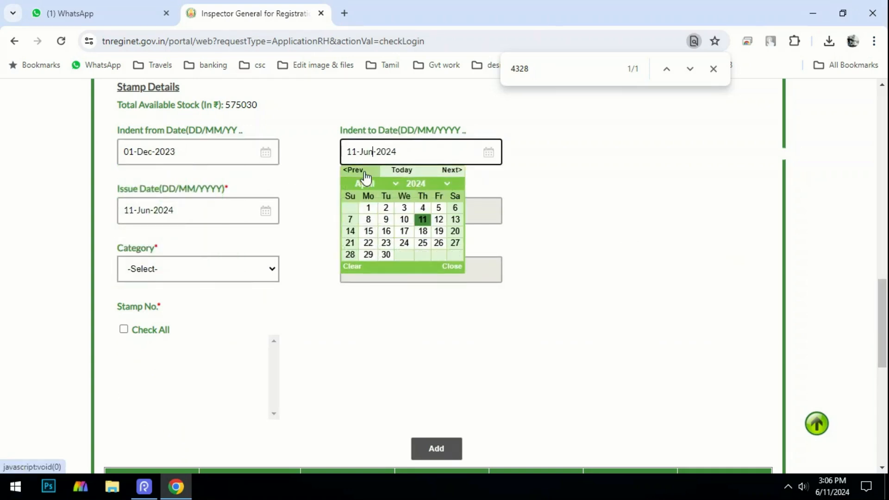
{"action": "left_click", "coordinate": [365, 171]}
{"action": "left_click", "coordinate": [365, 171]}
{"action": "left_click", "coordinate": [365, 172]}
{"action": "left_click", "coordinate": [365, 172]}
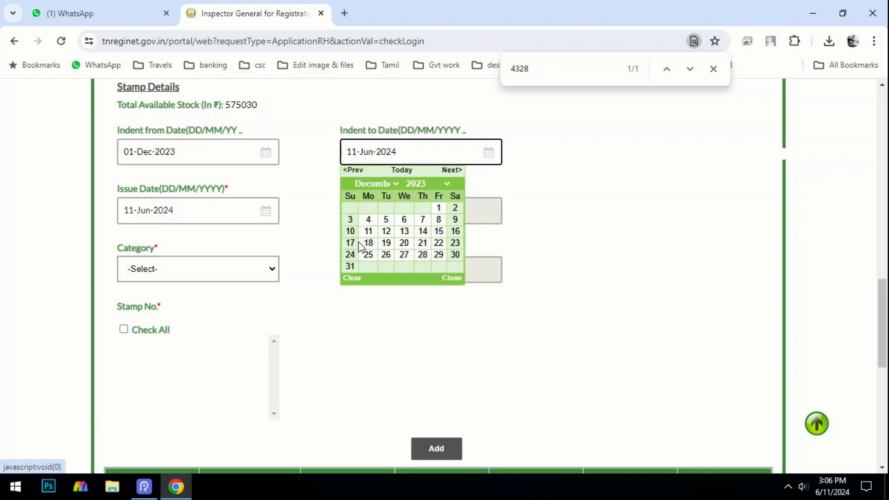
{"action": "left_click", "coordinate": [350, 266]}
Try Issue Dates 10-Jun-2024 and 04-Jun-2024, and set the field back to 11-Jun-2024
{"action": "left_click", "coordinate": [181, 211]}
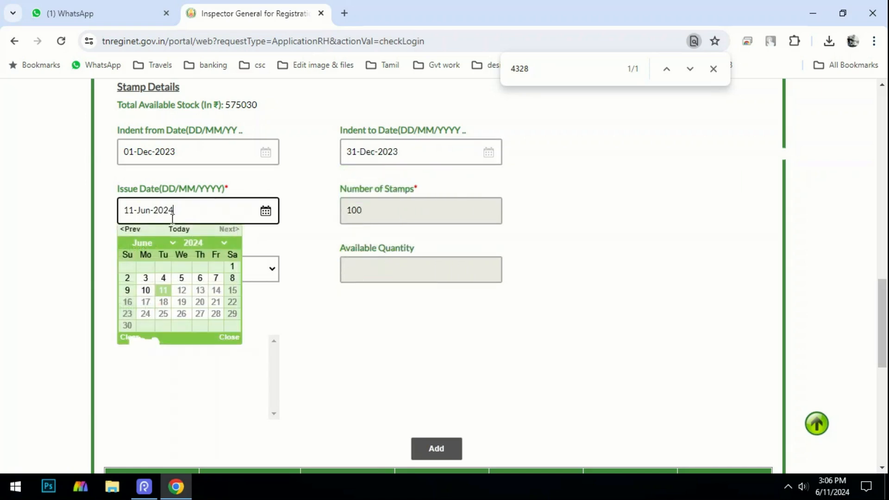
{"action": "left_click", "coordinate": [146, 290]}
{"action": "left_click", "coordinate": [216, 206]}
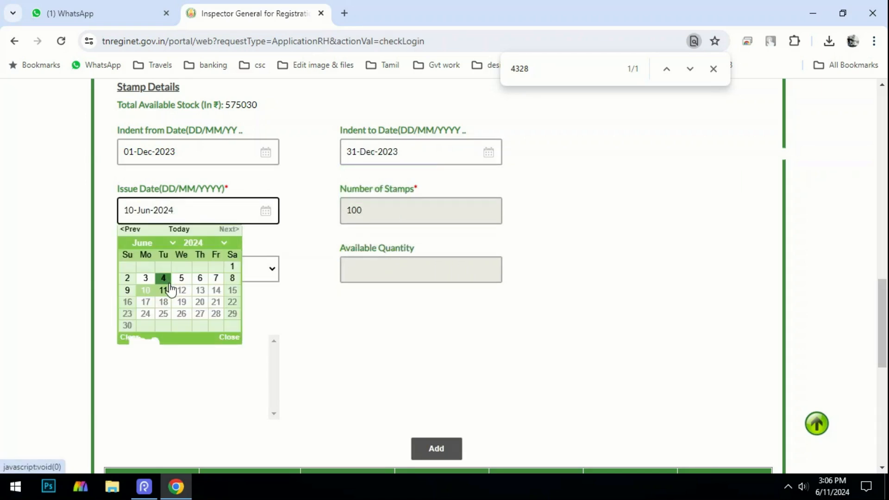
{"action": "left_click", "coordinate": [166, 281]}
{"action": "left_click", "coordinate": [175, 214]}
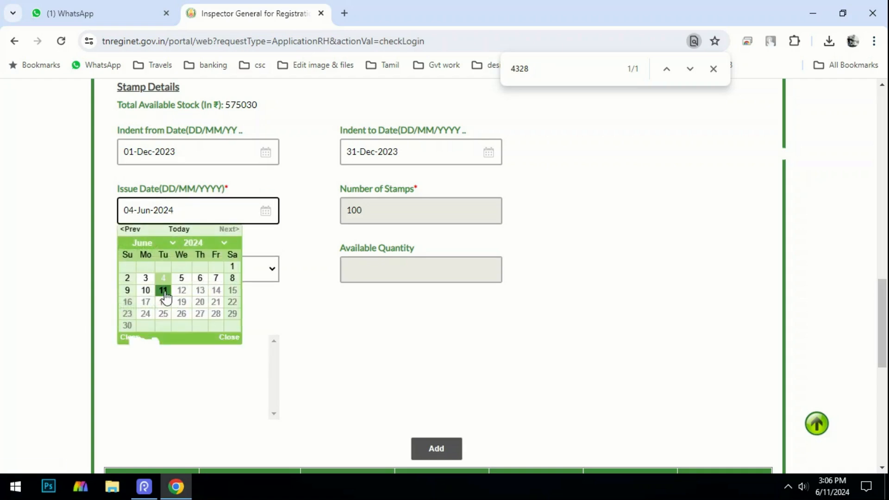
{"action": "left_click", "coordinate": [165, 292]}
Set the stamp category to NONJUDICIAL and the denomination to 100 rupees
{"action": "left_click", "coordinate": [186, 269]}
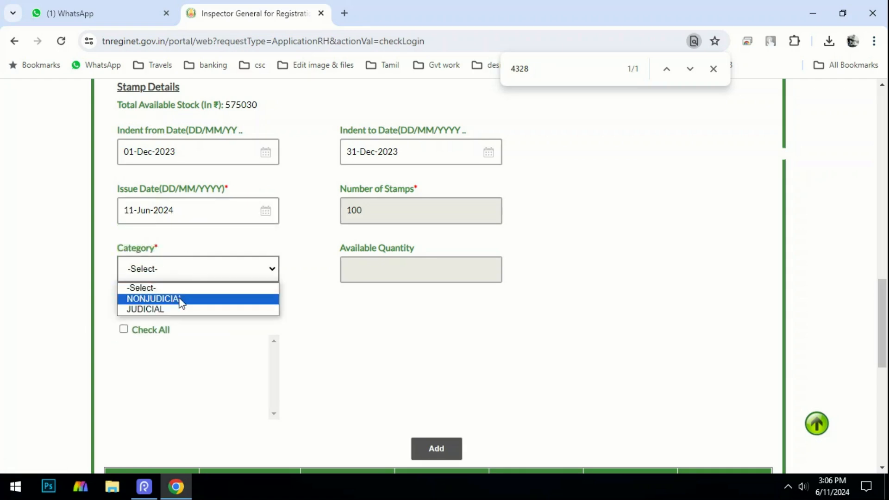
{"action": "left_click", "coordinate": [180, 300]}
{"action": "left_click", "coordinate": [377, 273]}
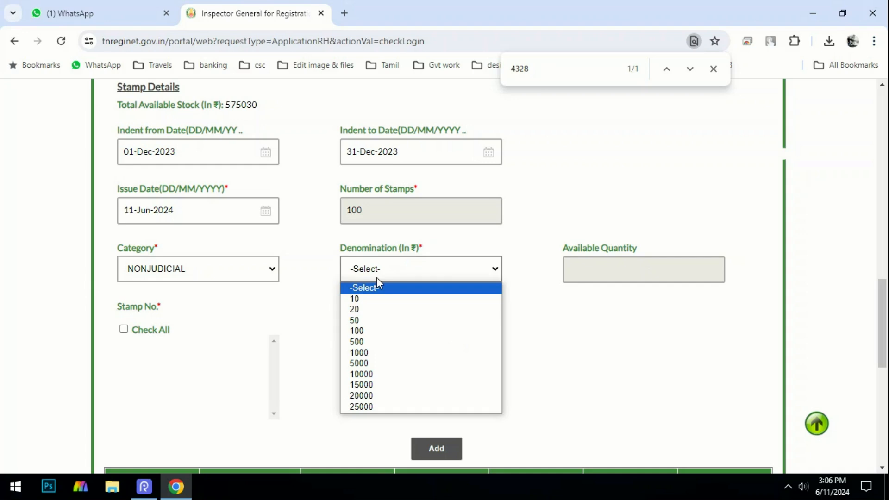
{"action": "left_click", "coordinate": [374, 328]}
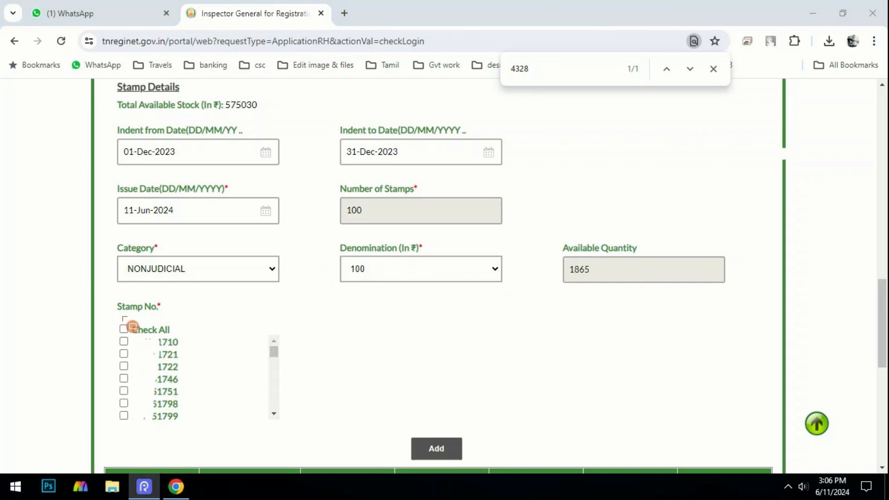
Outline the Stamp No. list and the page search box in red, and tick the first two stamp numbers
{"action": "mouse_move", "coordinate": [104, 304]}
{"action": "left_mouse_down"}
{"action": "mouse_move", "coordinate": [182, 397]}
{"action": "mouse_move", "coordinate": [241, 439]}
{"action": "left_mouse_up"}
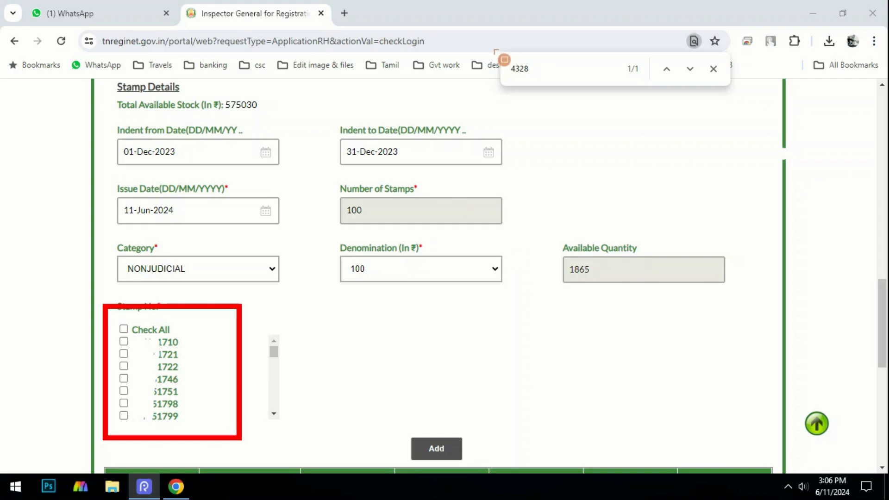
{"action": "left_click_drag", "start_coordinate": [491, 43], "coordinate": [589, 100]}
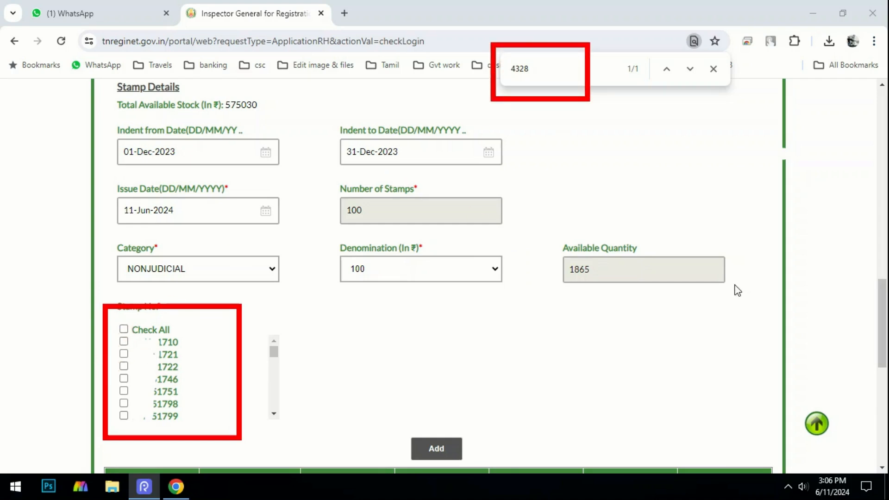
{"action": "left_click", "coordinate": [124, 343]}
{"action": "left_click", "coordinate": [124, 354]}
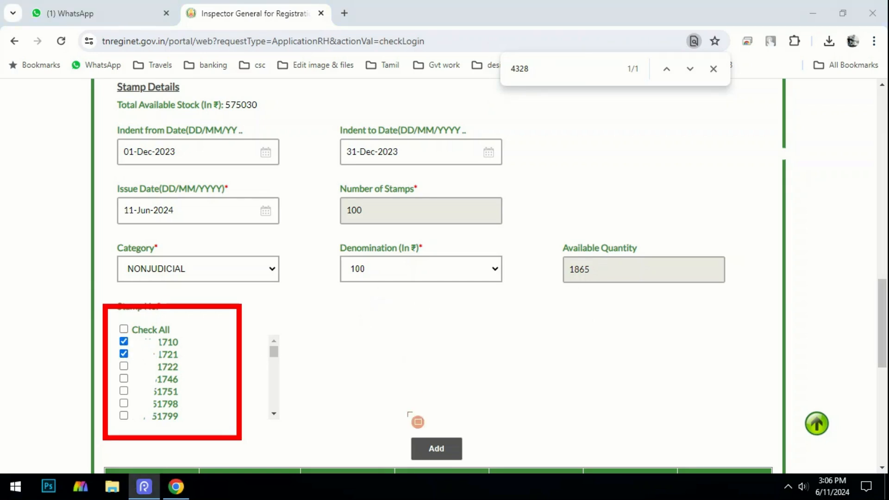
Outline Add, the indent and issue dates and the stamp list in red, and add the two ticked stamps to the sale table
{"action": "left_click_drag", "start_coordinate": [388, 415], "coordinate": [499, 470]}
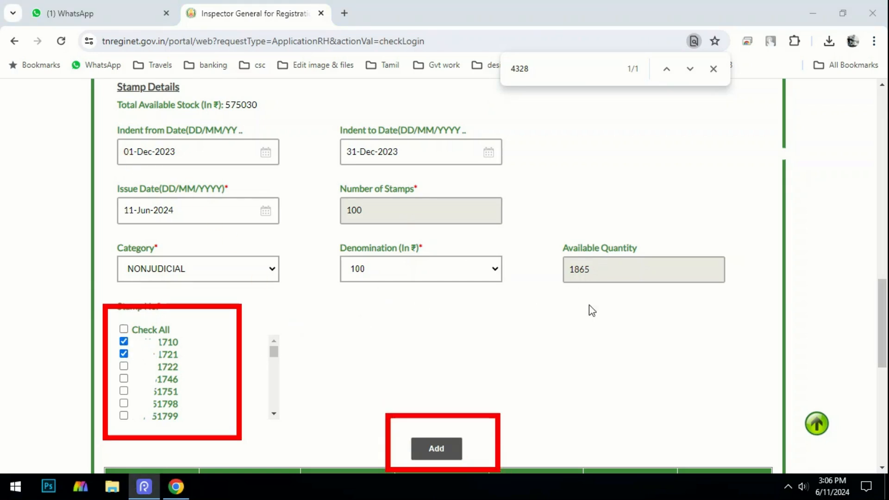
{"action": "left_click_drag", "start_coordinate": [110, 134], "coordinate": [191, 195]}
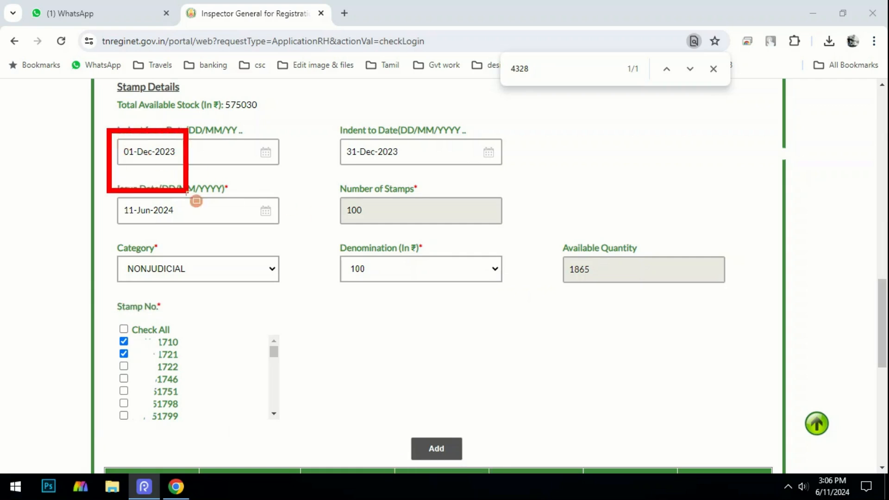
{"action": "left_click_drag", "start_coordinate": [333, 127], "coordinate": [391, 162]}
{"action": "left_click_drag", "start_coordinate": [119, 199], "coordinate": [211, 242]}
{"action": "left_click_drag", "start_coordinate": [116, 320], "coordinate": [293, 411]}
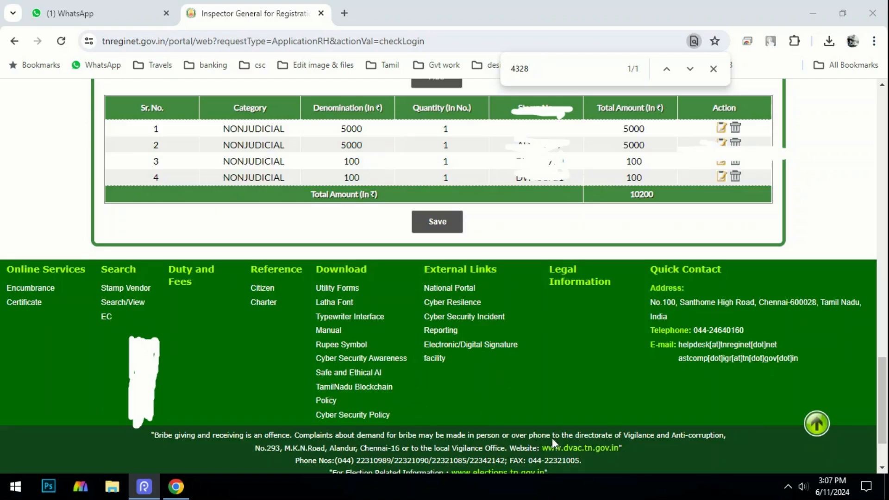
Outline the sale table, its Denomination column and Save in red, and save the stamp sale
{"action": "left_click_drag", "start_coordinate": [108, 82], "coordinate": [712, 216]}
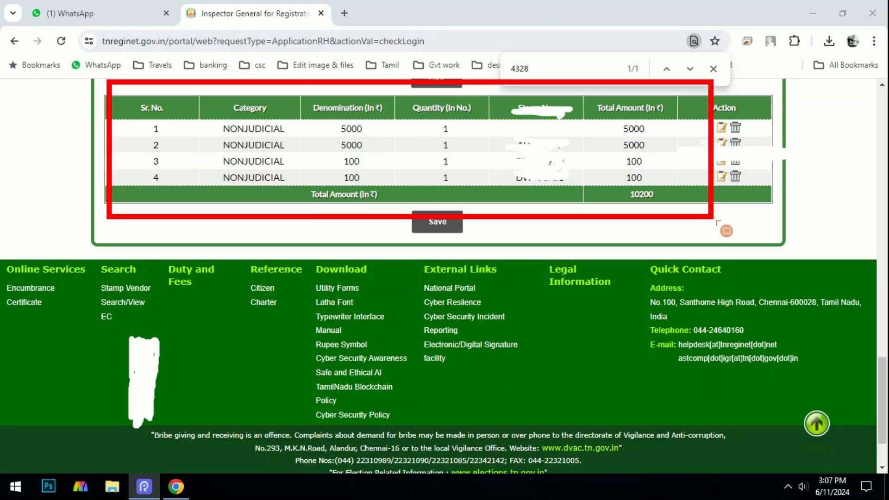
{"action": "mouse_move", "coordinate": [316, 115]}
{"action": "left_mouse_down"}
{"action": "mouse_move", "coordinate": [347, 141]}
{"action": "mouse_move", "coordinate": [381, 141]}
{"action": "mouse_move", "coordinate": [387, 180]}
{"action": "left_mouse_up"}
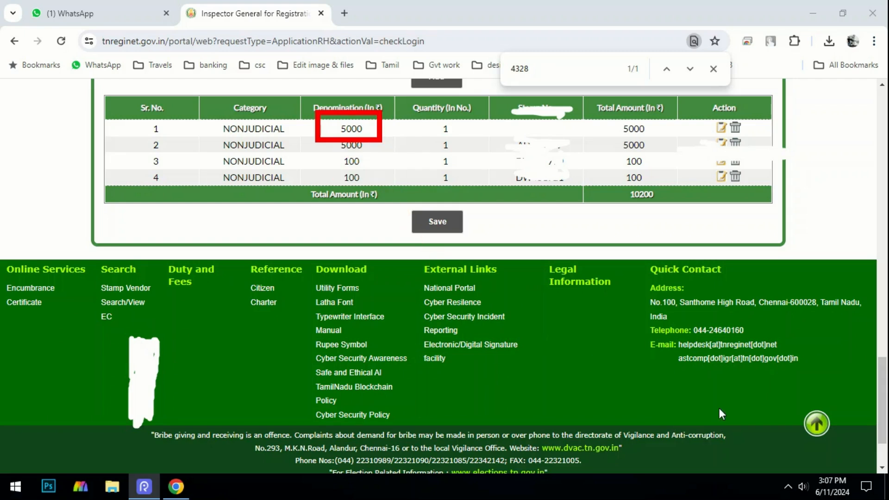
{"action": "left_click_drag", "start_coordinate": [398, 201], "coordinate": [497, 249]}
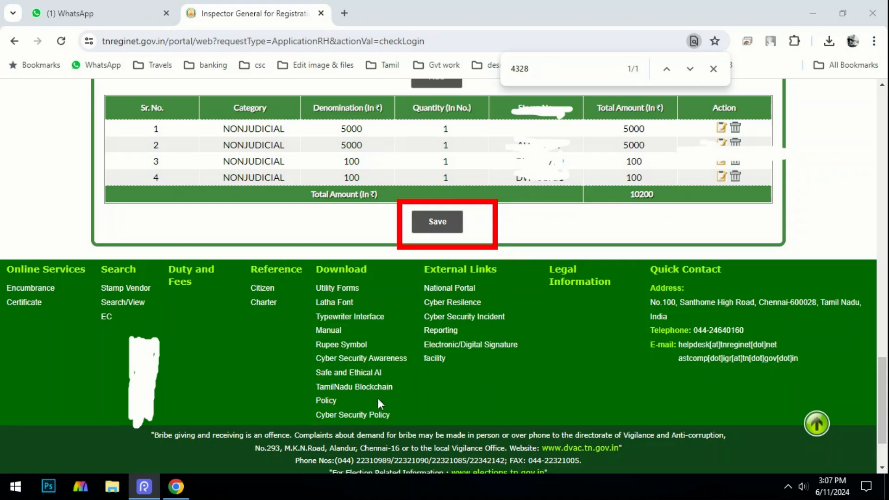
{"action": "left_click", "coordinate": [432, 223]}
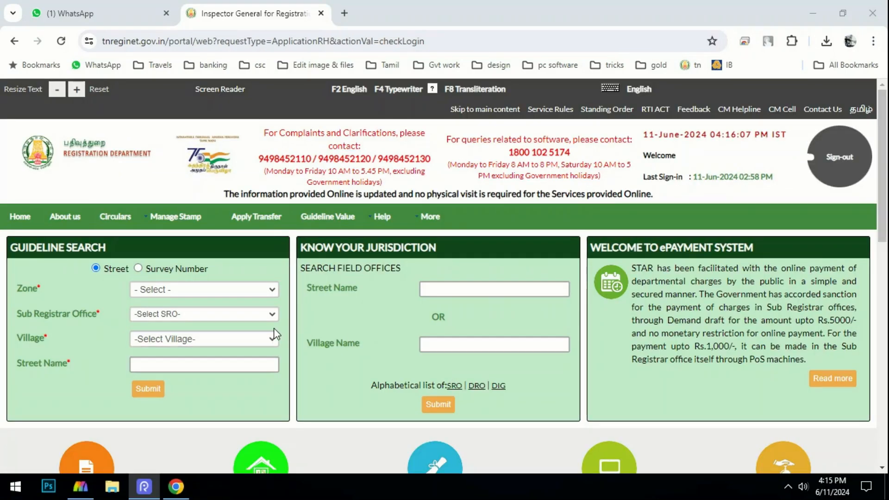
Open View Current Stock under Manage Stock and show the stock table by denomination
{"action": "mouse_move", "coordinate": [184, 220]}
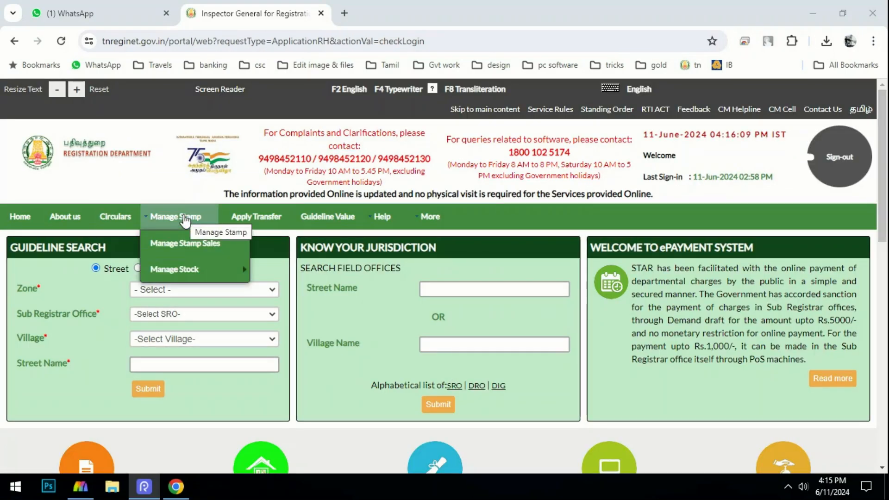
{"action": "mouse_move", "coordinate": [185, 271]}
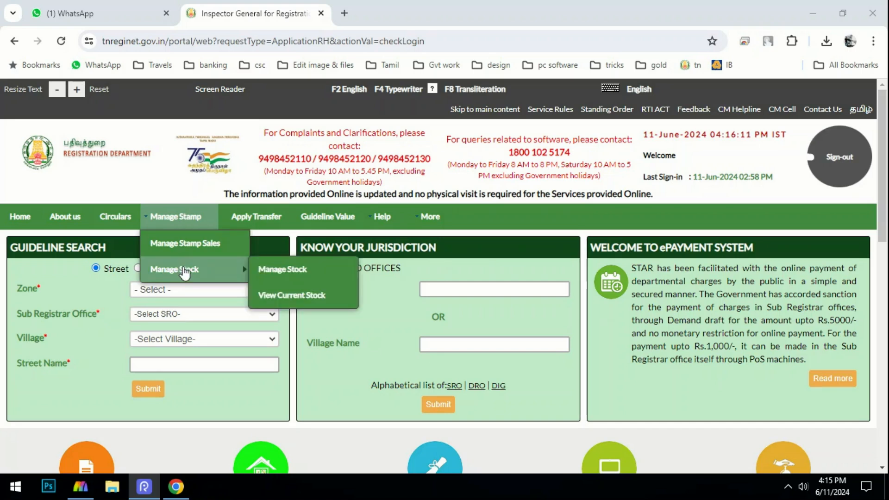
{"action": "left_click", "coordinate": [292, 296]}
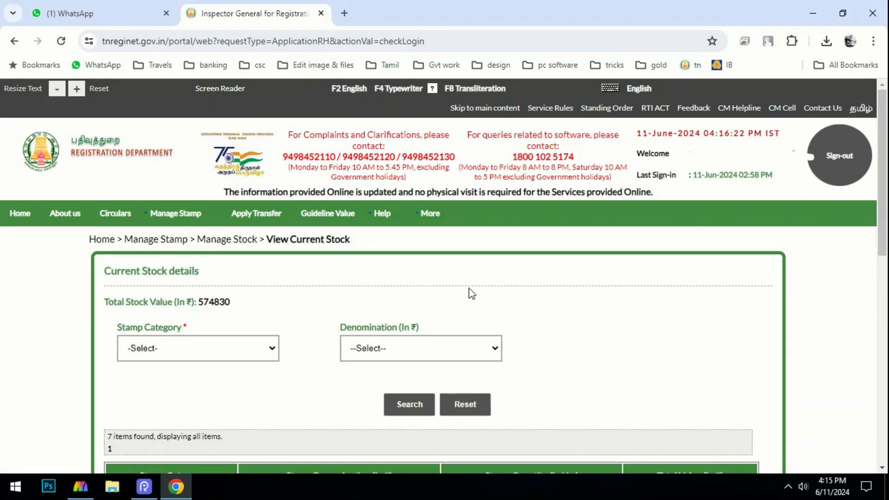
{"action": "scroll", "coordinate": [471, 294], "scroll_direction": "down", "scroll_amount": 5}
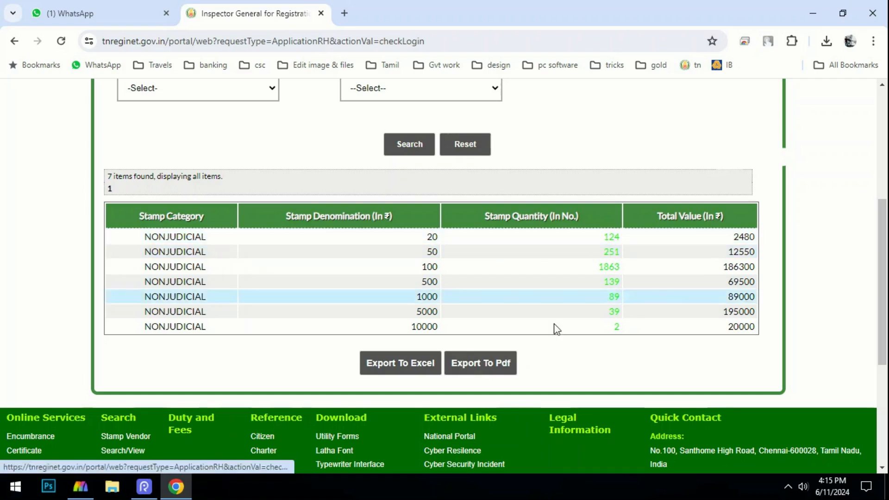
Outline the 50 and 1000 rupee denominations and their stamp quantities in red, and clear the outlines
{"action": "key", "text": "F9"}
{"action": "left_click_drag", "start_coordinate": [402, 236], "coordinate": [457, 265]}
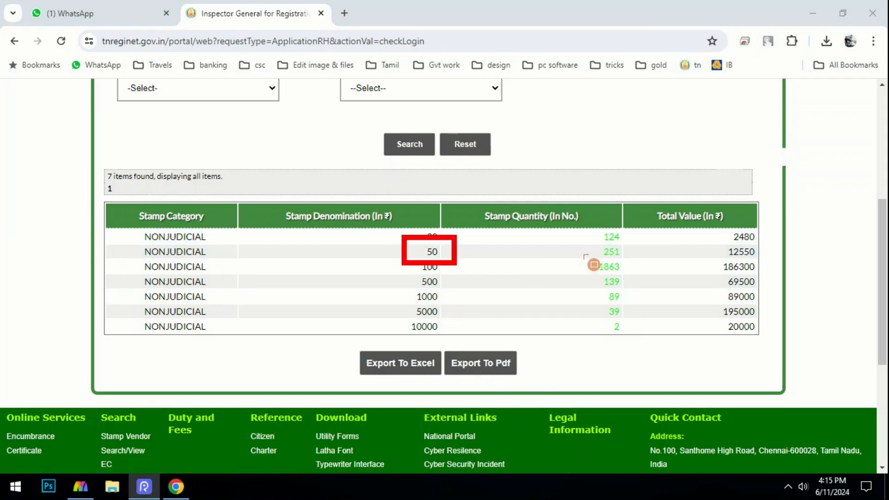
{"action": "left_click_drag", "start_coordinate": [587, 240], "coordinate": [629, 257]}
{"action": "left_click_drag", "start_coordinate": [404, 284], "coordinate": [447, 308]}
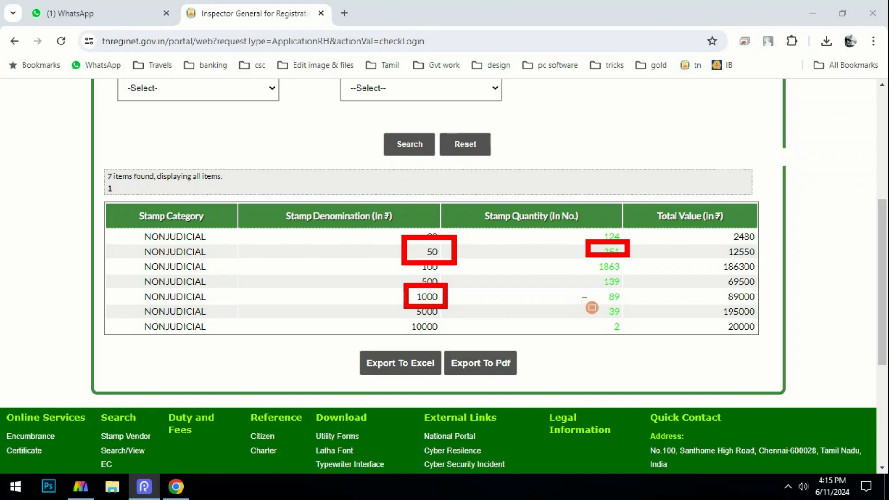
{"action": "left_click_drag", "start_coordinate": [607, 292], "coordinate": [629, 304]}
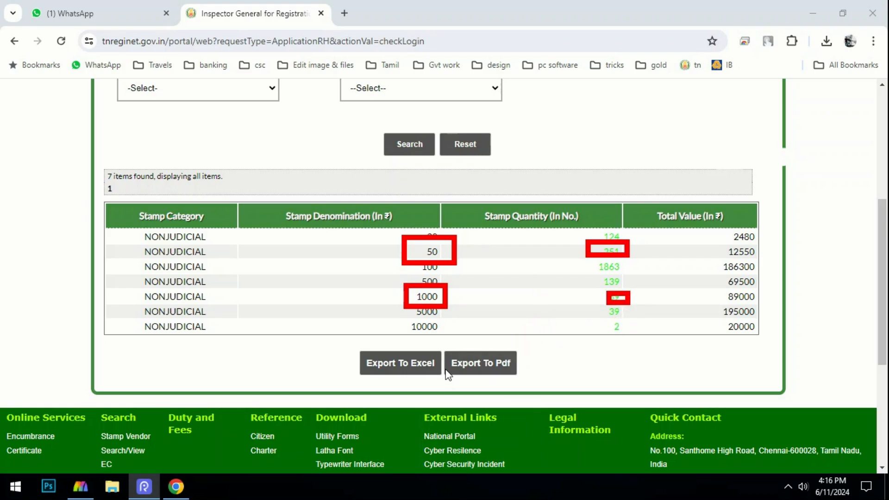
{"action": "left_click", "coordinate": [445, 369]}
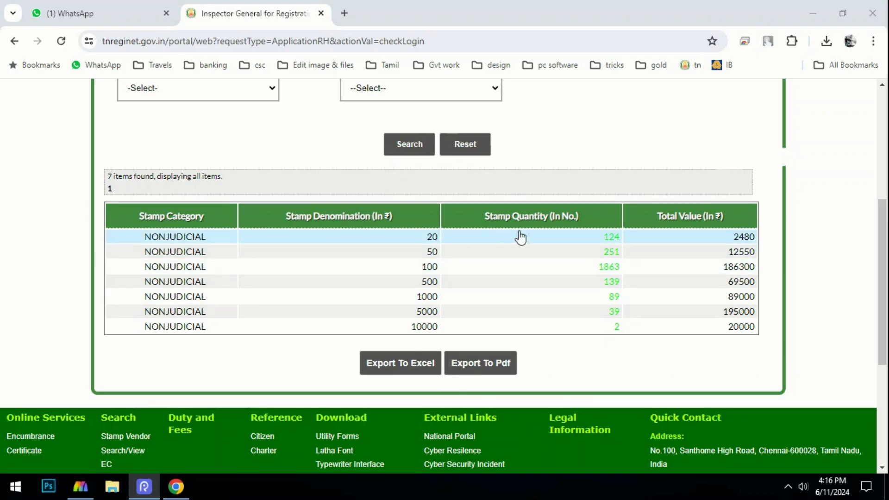
Open the stamp details of the 20 rupee stock, outline its indent dates, indent numbers and stamp numbers in red, and clear the outlines
{"action": "left_click", "coordinate": [612, 237]}
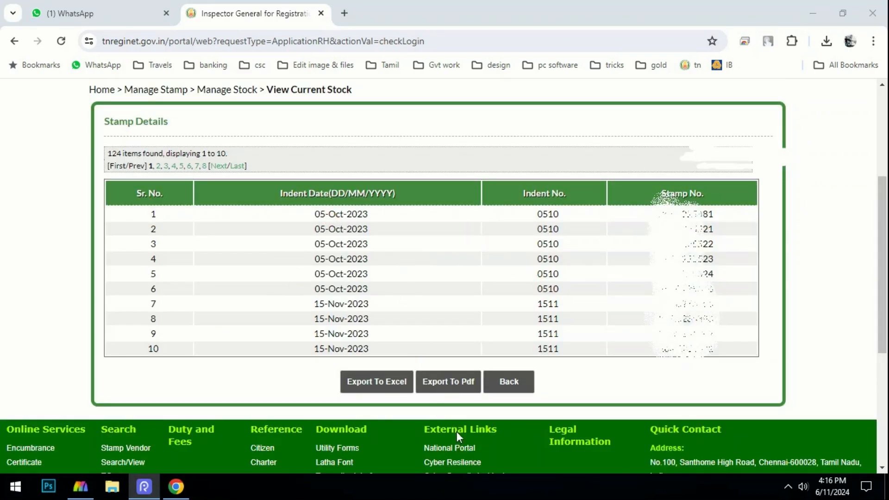
{"action": "left_click_drag", "start_coordinate": [276, 187], "coordinate": [393, 293]}
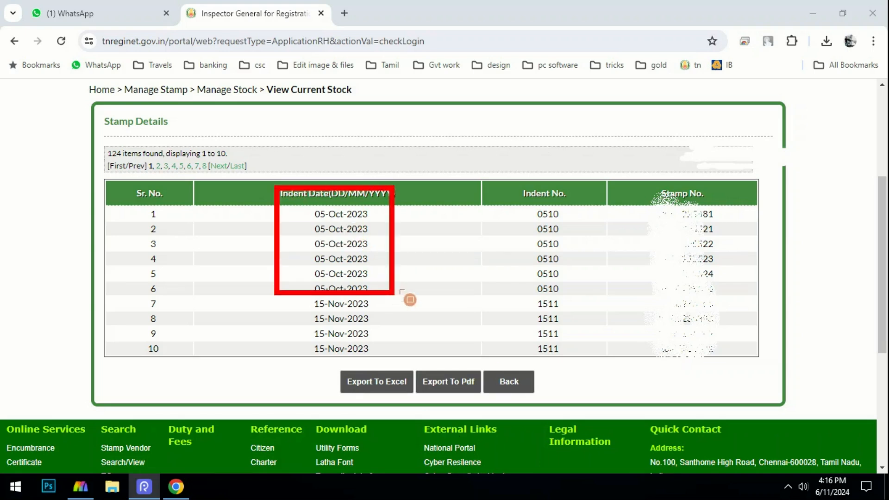
{"action": "left_click_drag", "start_coordinate": [492, 199], "coordinate": [576, 289]}
{"action": "left_click_drag", "start_coordinate": [639, 182], "coordinate": [750, 288]}
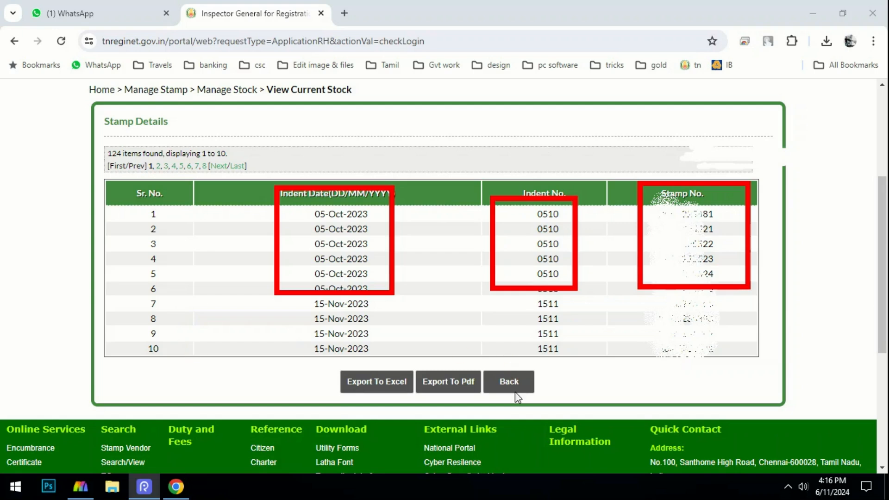
{"action": "key", "text": "Escape"}
Export the 20 rupee stamp details to Excel, outline the download link in red, and open the downloaded report
{"action": "mouse_move", "coordinate": [312, 329]}
{"action": "left_mouse_down"}
{"action": "mouse_move", "coordinate": [347, 394]}
{"action": "mouse_move", "coordinate": [420, 409]}
{"action": "left_mouse_up"}
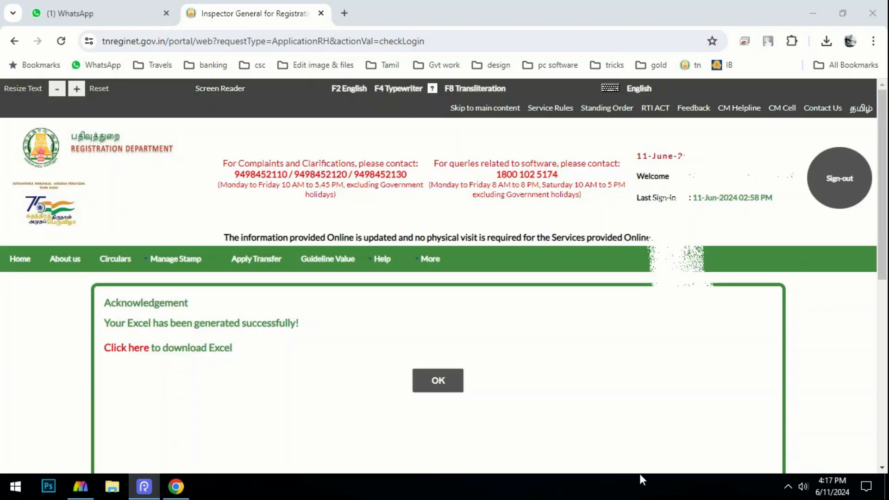
{"action": "left_click_drag", "start_coordinate": [88, 322], "coordinate": [267, 373]}
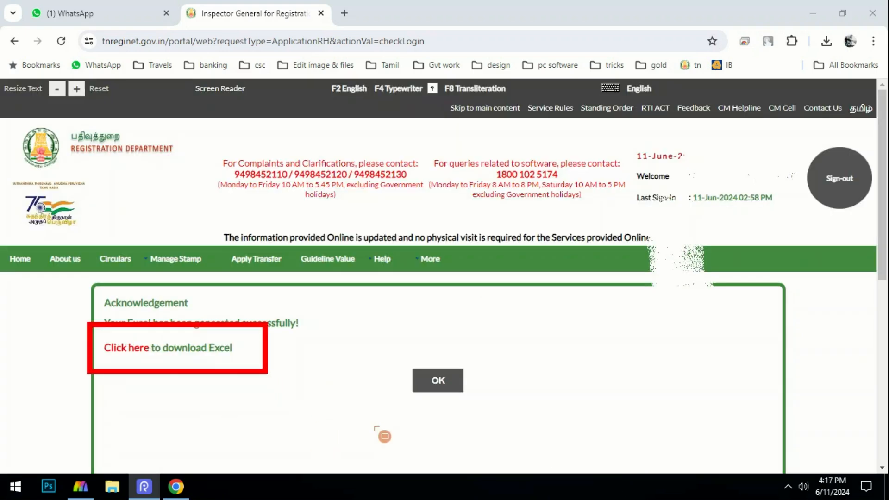
{"action": "left_click", "coordinate": [114, 351]}
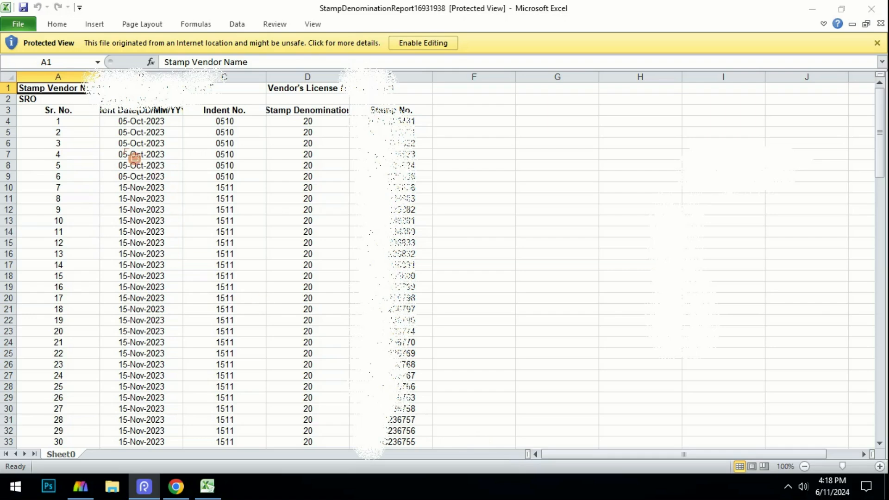
Outline the indent date, stamp denomination and stamp number columns of the Excel report in red, and clear the outlines
{"action": "mouse_move", "coordinate": [91, 135]}
{"action": "left_mouse_down"}
{"action": "mouse_move", "coordinate": [187, 258]}
{"action": "mouse_move", "coordinate": [188, 376]}
{"action": "left_mouse_up"}
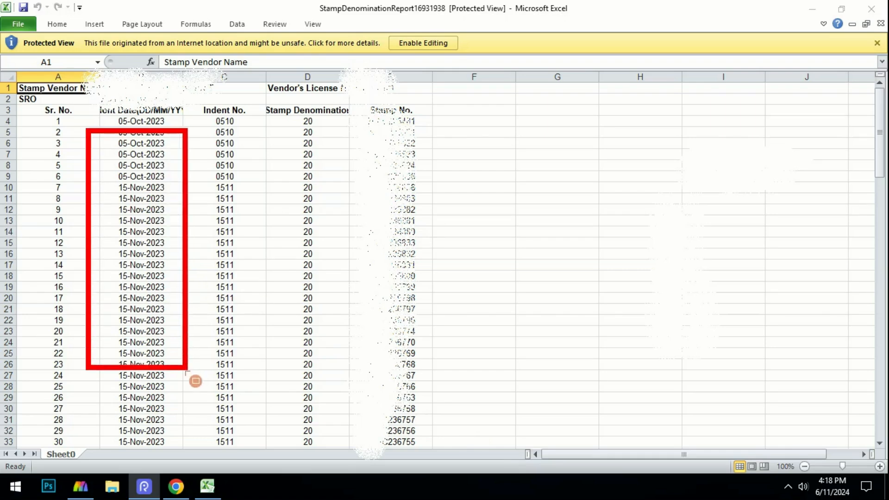
{"action": "left_click_drag", "start_coordinate": [281, 162], "coordinate": [332, 320]}
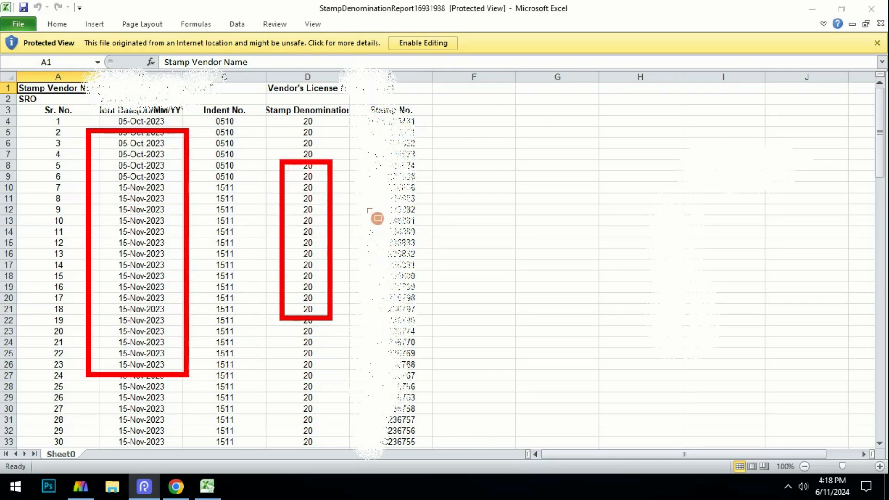
{"action": "left_click_drag", "start_coordinate": [352, 153], "coordinate": [426, 339]}
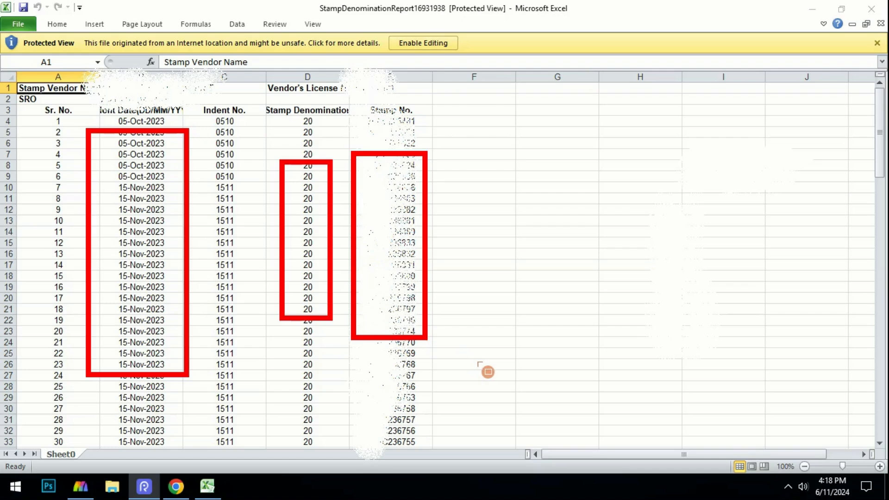
{"action": "left_click", "coordinate": [798, 425]}
{"action": "left_click", "coordinate": [798, 425]}
{"action": "left_click", "coordinate": [798, 425]}
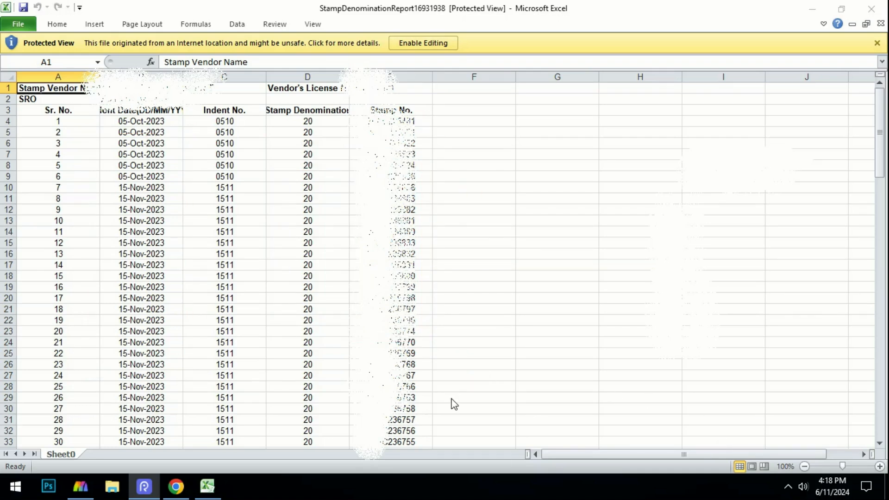
Outline Enable Editing in red, enable editing of the report, and find the stamp number containing 6797
{"action": "left_click_drag", "start_coordinate": [363, 26], "coordinate": [480, 65]}
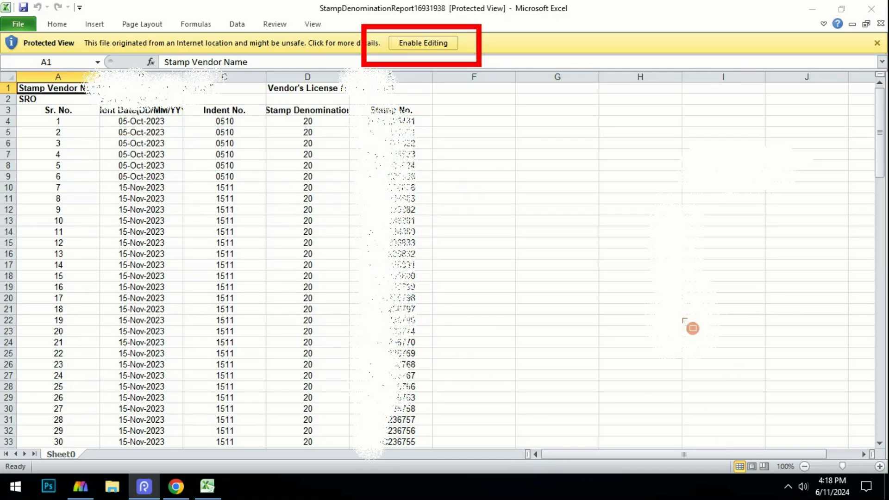
{"action": "left_click", "coordinate": [800, 437]}
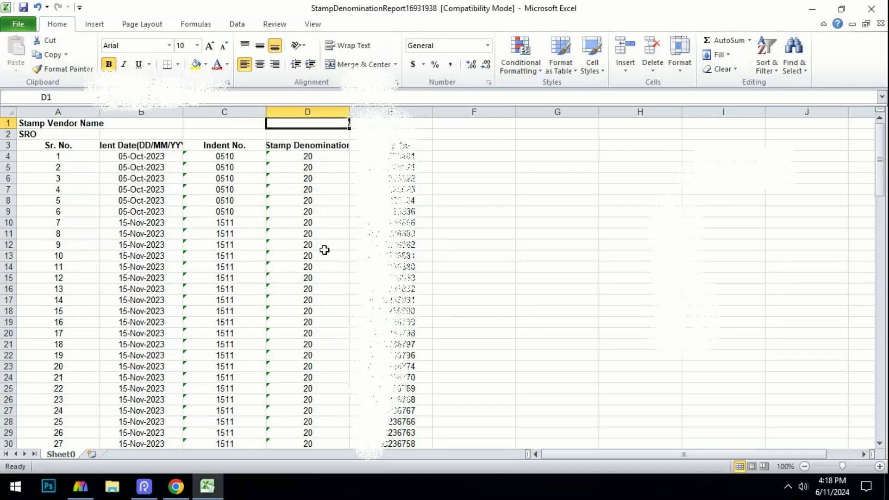
{"action": "key", "text": "ctrl+f"}
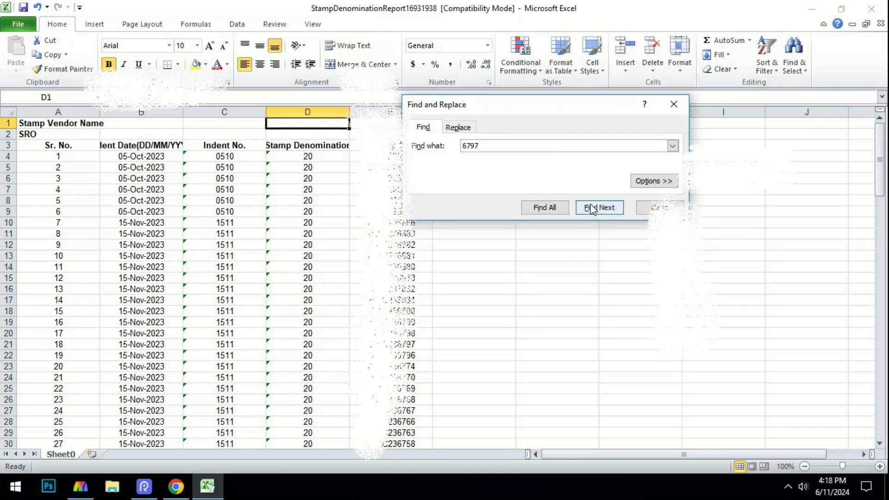
{"action": "left_click", "coordinate": [591, 206]}
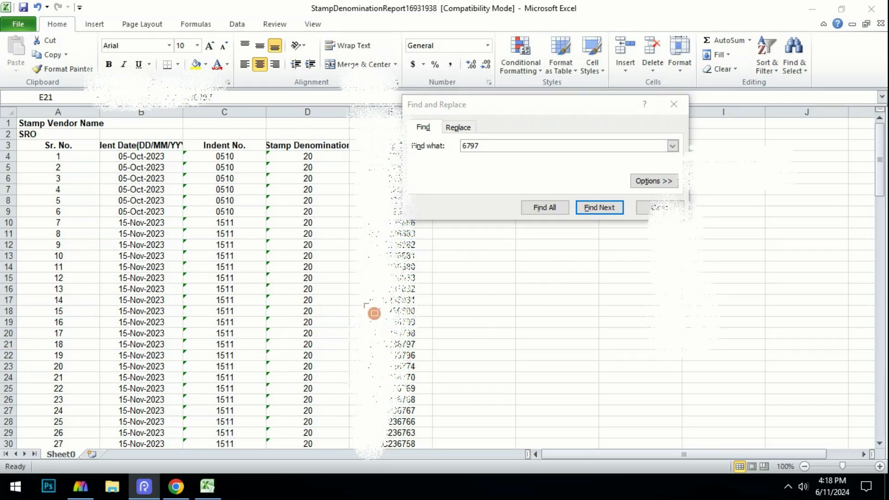
Outline the found stamp number ending in 6797 and the indent date in its row in red
{"action": "left_click_drag", "start_coordinate": [363, 302], "coordinate": [448, 376]}
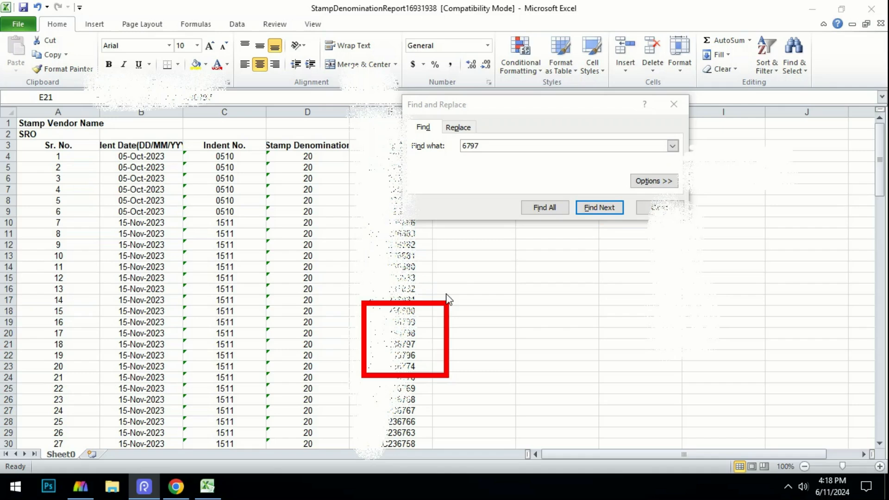
{"action": "left_click", "coordinate": [599, 207]}
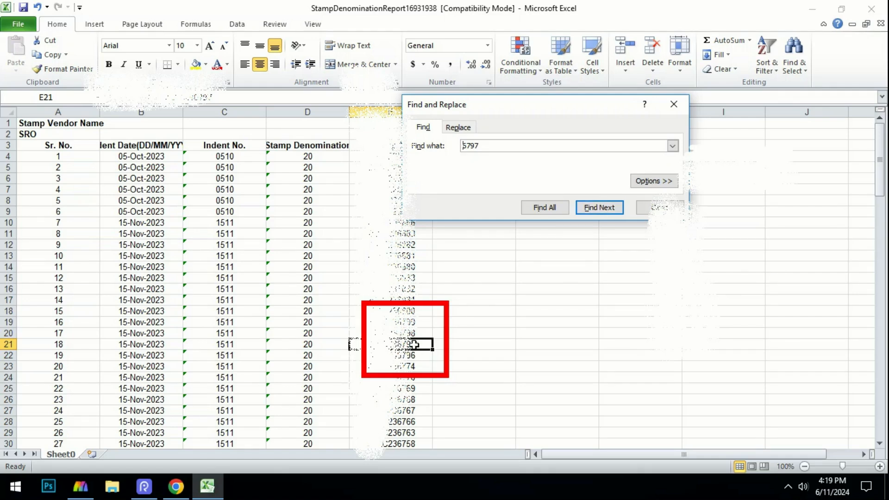
{"action": "key", "text": "ctrl+shift+r"}
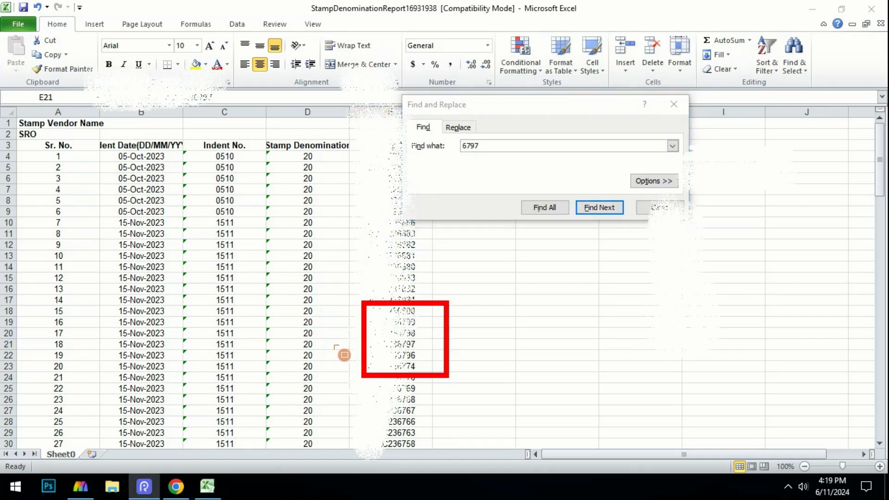
{"action": "left_click_drag", "start_coordinate": [357, 331], "coordinate": [431, 354]}
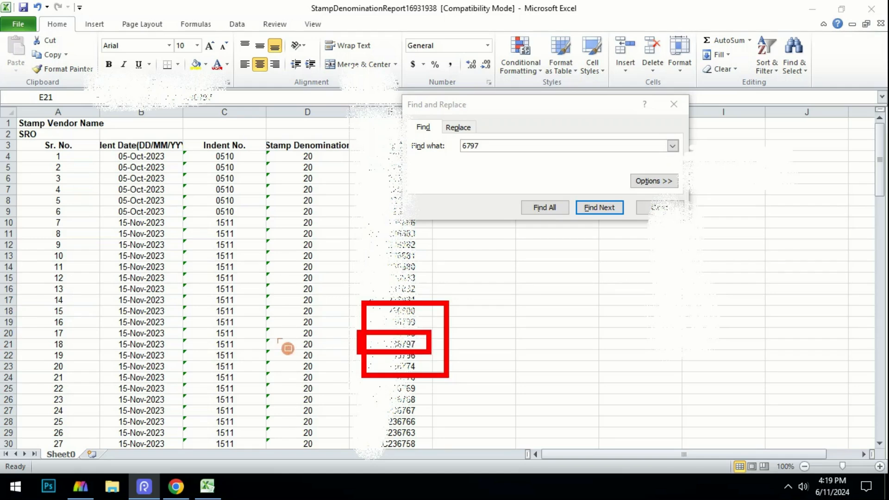
{"action": "mouse_move", "coordinate": [119, 336]}
{"action": "left_mouse_down"}
{"action": "mouse_move", "coordinate": [137, 349]}
{"action": "mouse_move", "coordinate": [177, 353]}
{"action": "left_mouse_up"}
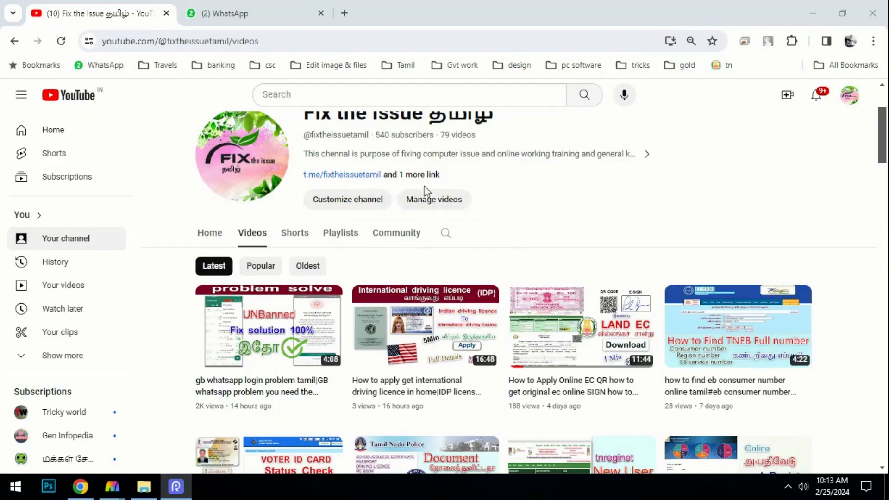
On the YouTube channel page, outline the contact links in red and view the channel's About links and details
{"action": "mouse_move", "coordinate": [268, 144]}
{"action": "left_mouse_down"}
{"action": "mouse_move", "coordinate": [503, 224]}
{"action": "mouse_move", "coordinate": [511, 235]}
{"action": "left_mouse_up"}
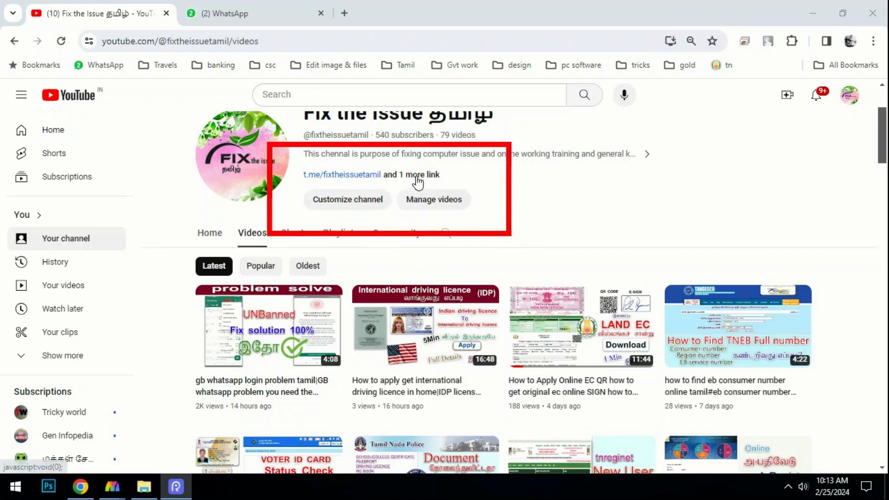
{"action": "left_click", "coordinate": [418, 176]}
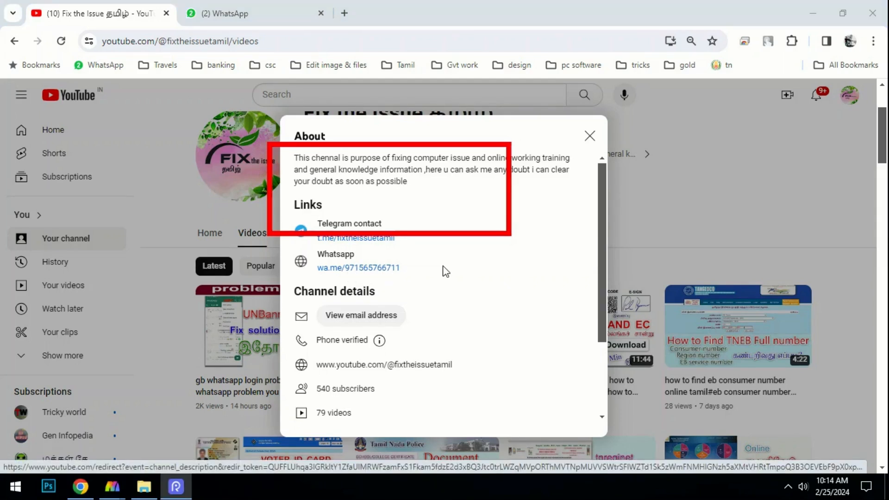
{"action": "scroll", "coordinate": [426, 282], "scroll_direction": "down", "scroll_amount": 3}
{"action": "scroll", "coordinate": [429, 283], "scroll_direction": "up", "scroll_amount": 1}
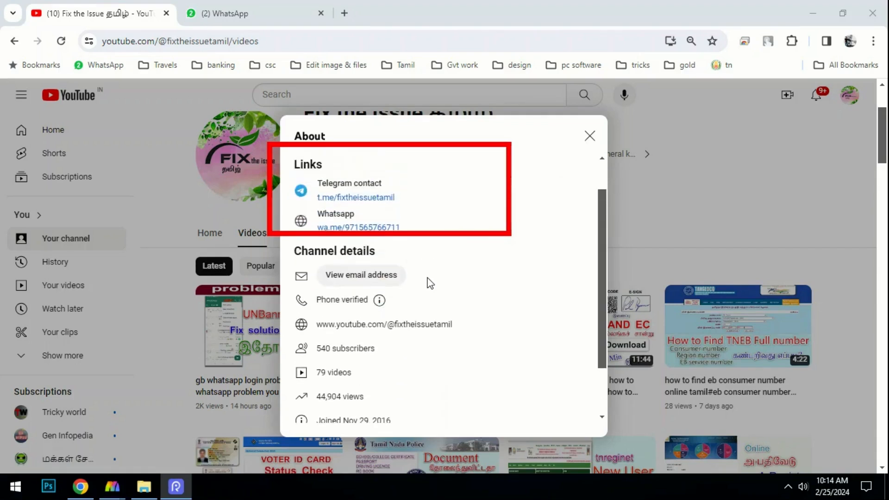
{"action": "scroll", "coordinate": [428, 283], "scroll_direction": "down", "scroll_amount": 2}
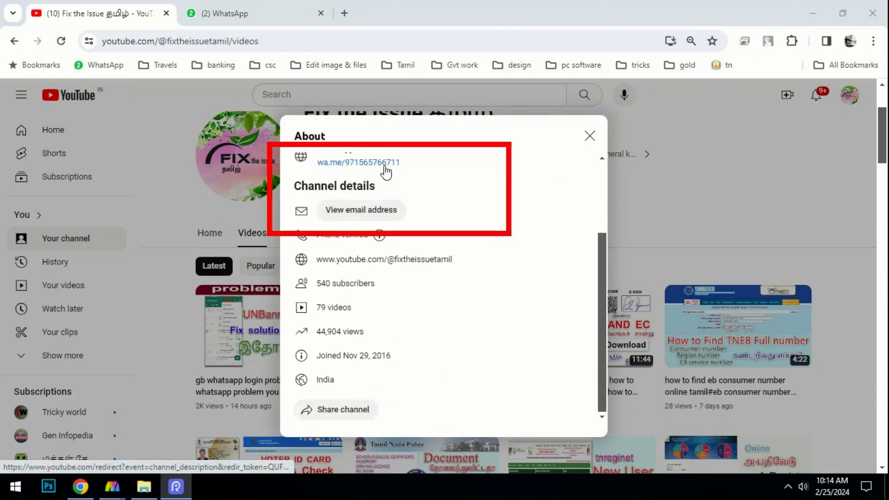
Look through the channel's uploaded videos, from the latest uploads down to the voter ID and PAN card application videos
{"action": "scroll", "coordinate": [462, 383], "scroll_direction": "down", "scroll_amount": 3}
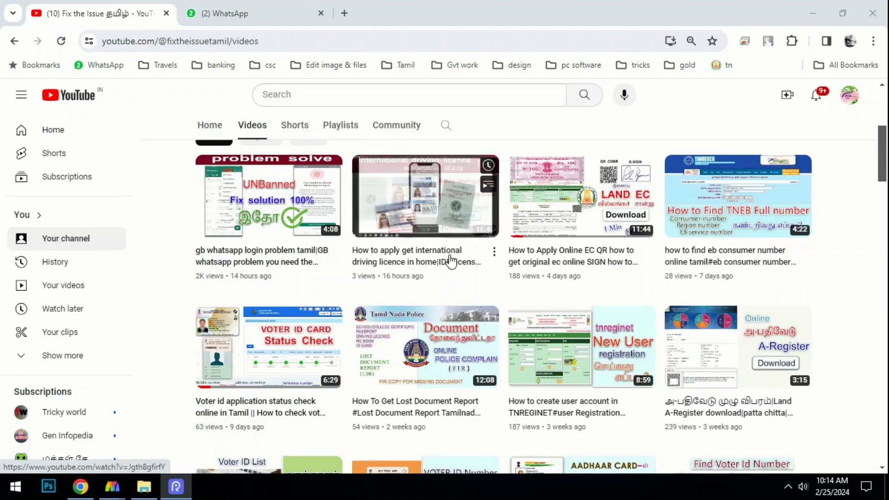
{"action": "scroll", "coordinate": [451, 261], "scroll_direction": "down", "scroll_amount": 8}
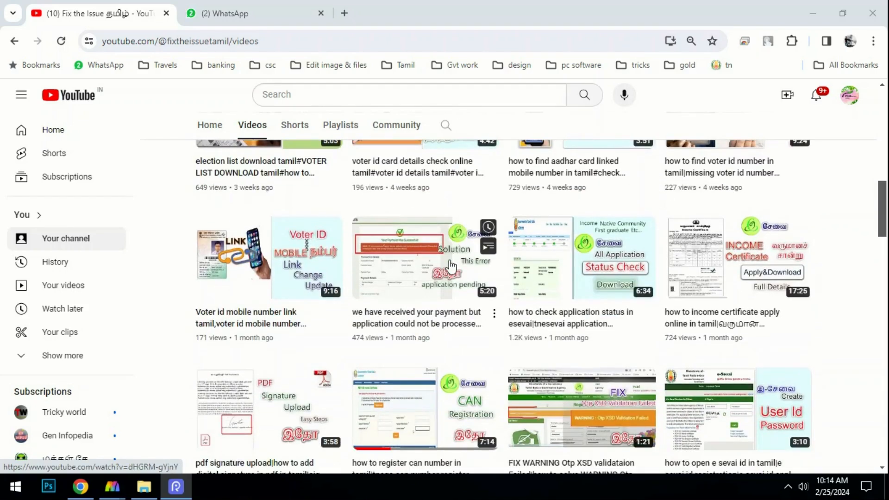
{"action": "scroll", "coordinate": [452, 268], "scroll_direction": "down", "scroll_amount": 7}
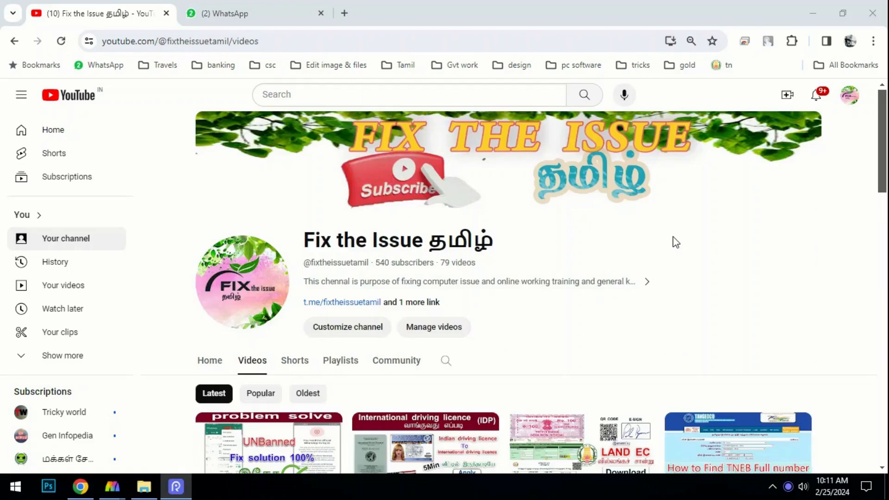
{"action": "scroll", "coordinate": [616, 239], "scroll_direction": "down", "scroll_amount": 7}
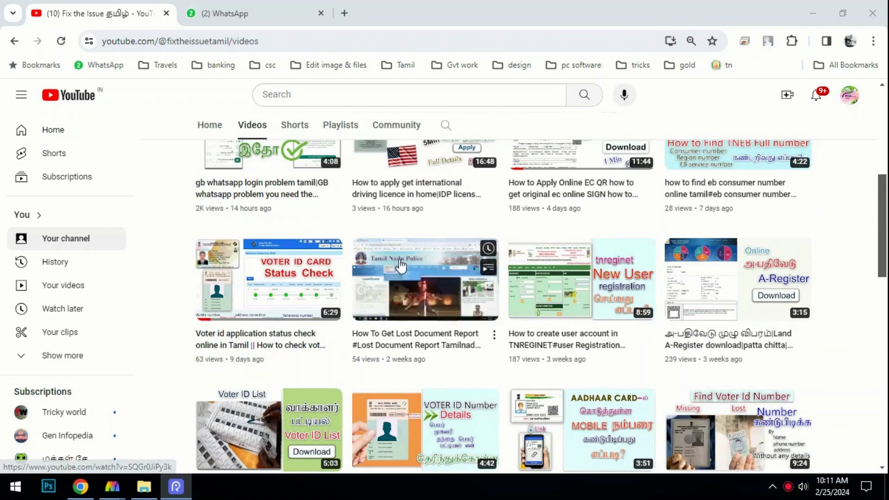
{"action": "scroll", "coordinate": [401, 274], "scroll_direction": "down", "scroll_amount": 3}
{"action": "scroll", "coordinate": [401, 266], "scroll_direction": "down", "scroll_amount": 1}
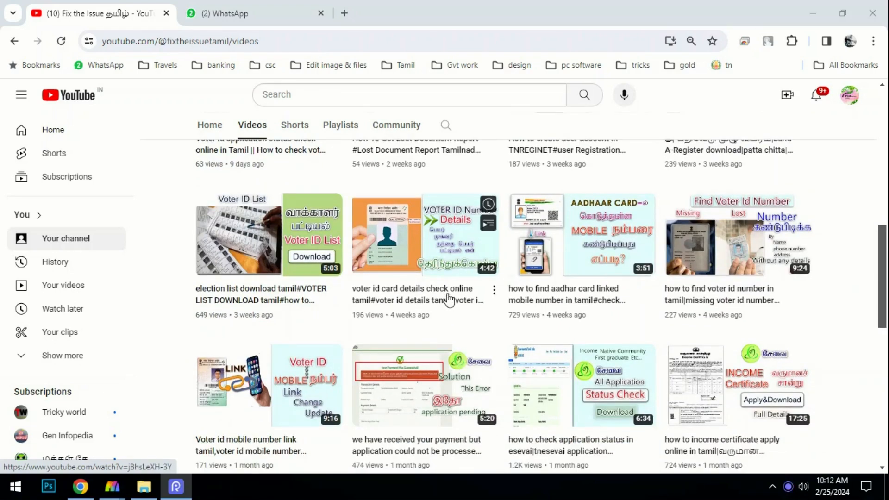
{"action": "scroll", "coordinate": [446, 298], "scroll_direction": "down", "scroll_amount": 3}
{"action": "scroll", "coordinate": [444, 392], "scroll_direction": "down", "scroll_amount": 7}
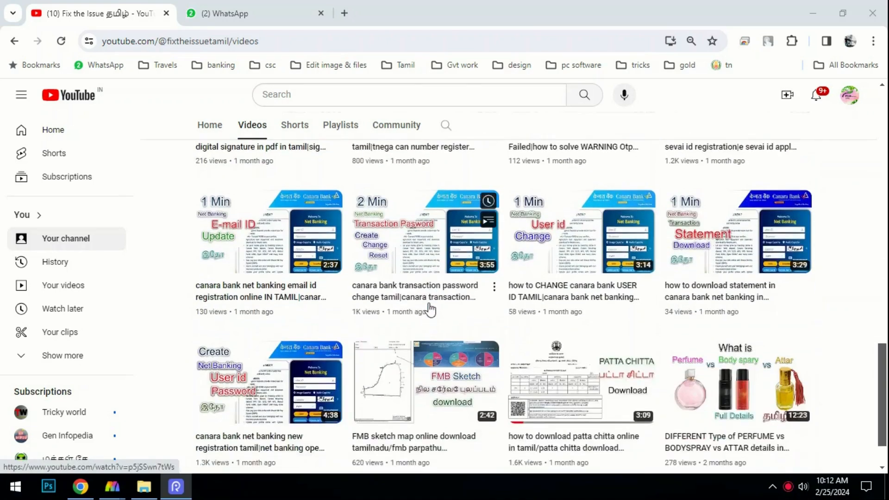
{"action": "scroll", "coordinate": [436, 308], "scroll_direction": "down", "scroll_amount": 6}
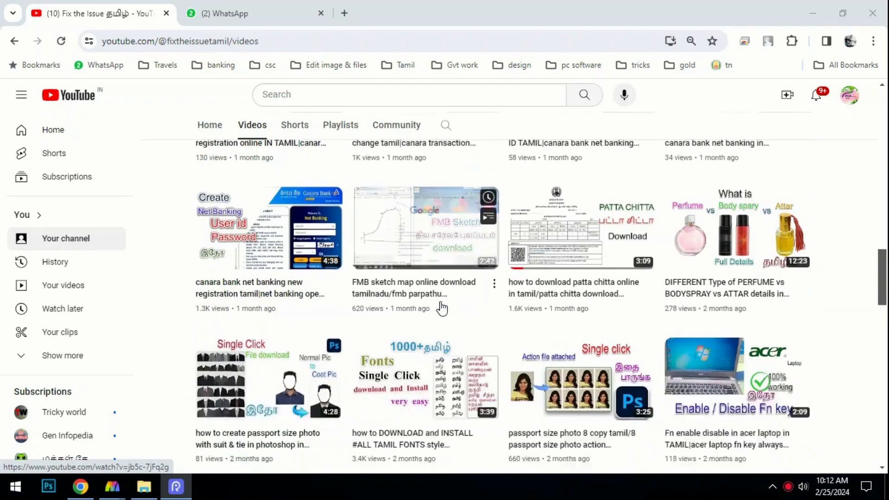
{"action": "scroll", "coordinate": [443, 308], "scroll_direction": "down", "scroll_amount": 1}
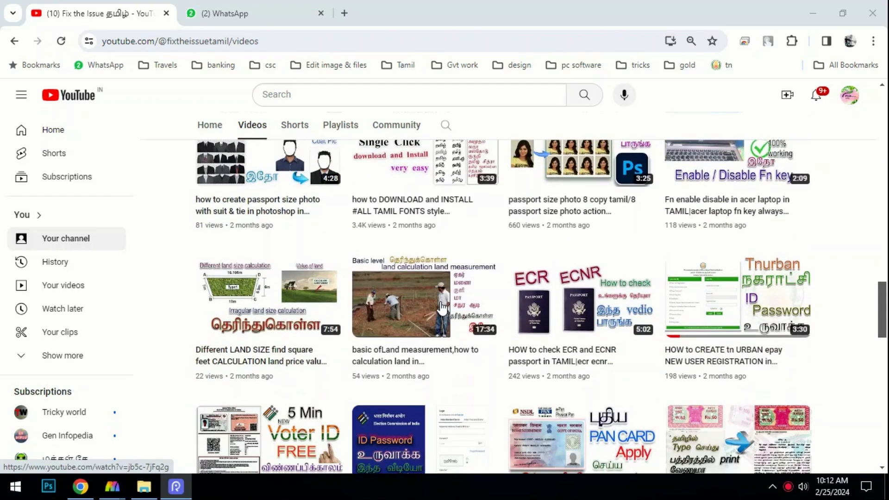
{"action": "scroll", "coordinate": [442, 308], "scroll_direction": "down", "scroll_amount": 3}
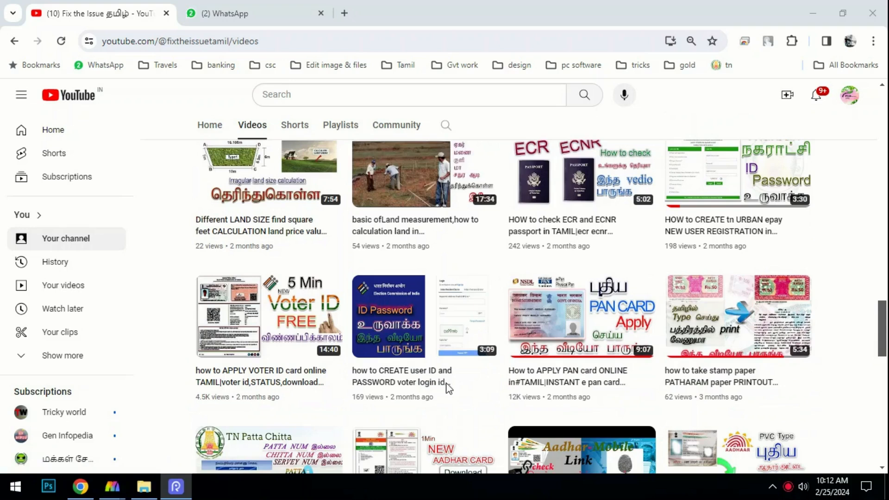
Outline the free voter ID and new PAN card application video thumbnails in red
{"action": "left_click_drag", "start_coordinate": [177, 254], "coordinate": [332, 396]}
{"action": "left_click_drag", "start_coordinate": [492, 238], "coordinate": [654, 379]}
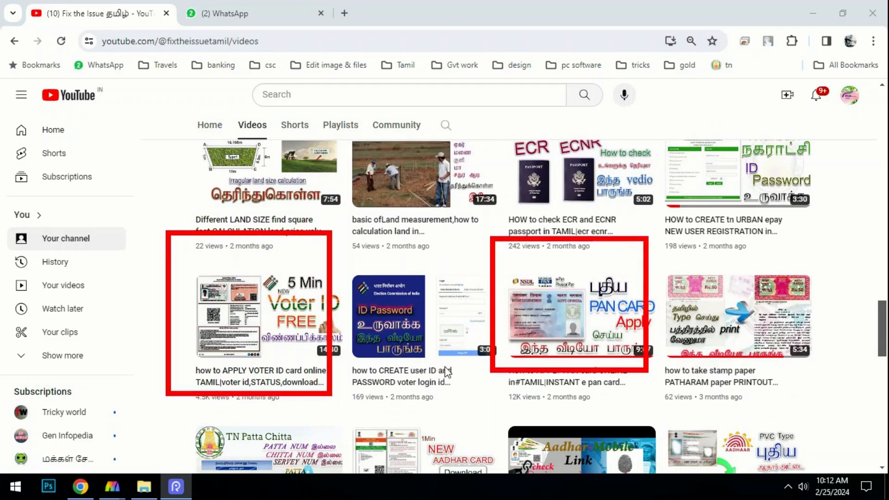
{"action": "scroll", "coordinate": [445, 370], "scroll_direction": "up", "scroll_amount": 6}
{"action": "left_click_drag", "start_coordinate": [369, 242], "coordinate": [477, 326]}
{"action": "scroll", "coordinate": [446, 371], "scroll_direction": "up", "scroll_amount": 6}
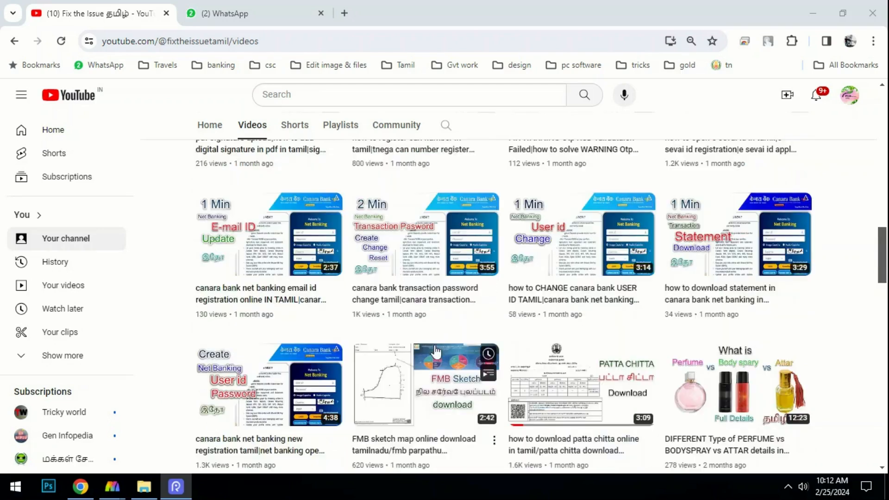
Look over more of the channel's videos, and open and review its created playlists
{"action": "scroll", "coordinate": [449, 383], "scroll_direction": "down", "scroll_amount": 4}
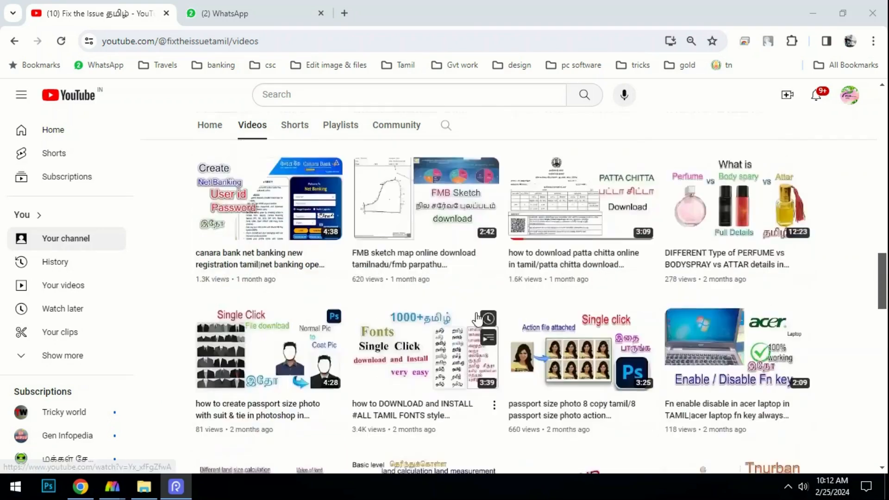
{"action": "scroll", "coordinate": [477, 318], "scroll_direction": "up", "scroll_amount": 10}
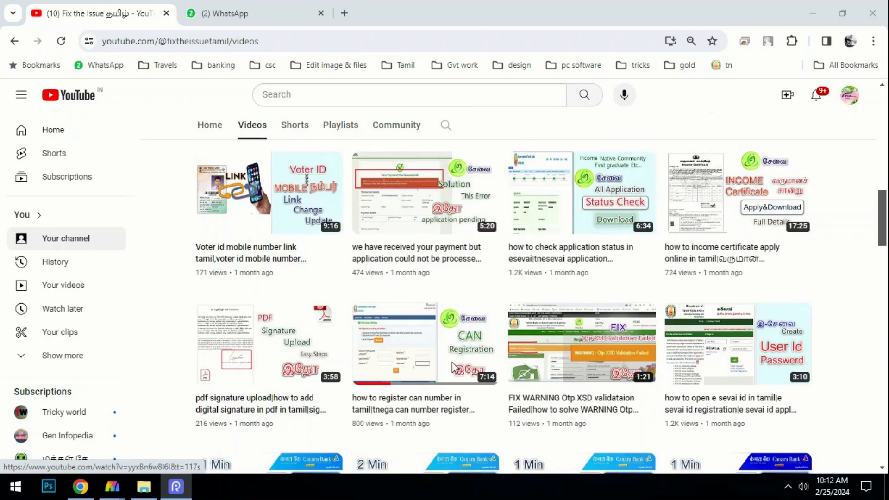
{"action": "scroll", "coordinate": [452, 362], "scroll_direction": "up", "scroll_amount": 7}
{"action": "scroll", "coordinate": [519, 243], "scroll_direction": "down", "scroll_amount": 19}
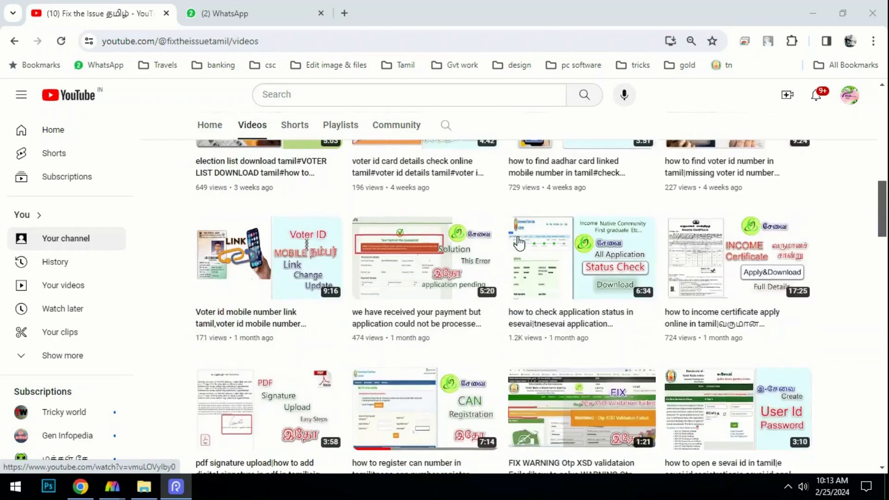
{"action": "scroll", "coordinate": [516, 242], "scroll_direction": "down", "scroll_amount": 6}
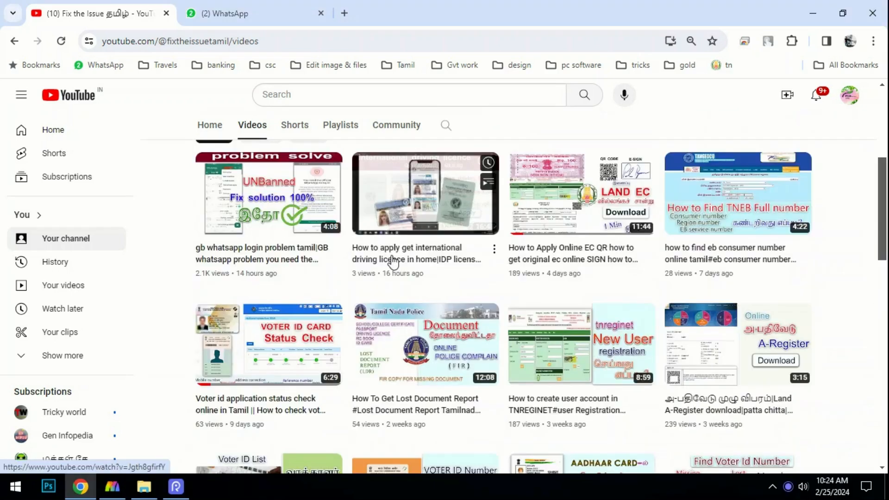
{"action": "scroll", "coordinate": [391, 257], "scroll_direction": "up", "scroll_amount": 2}
{"action": "left_click", "coordinate": [342, 171]}
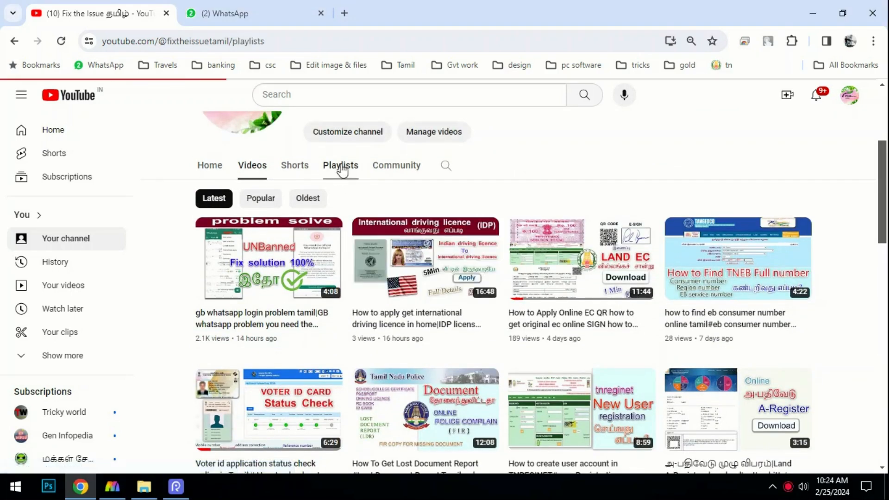
{"action": "scroll", "coordinate": [398, 255], "scroll_direction": "down", "scroll_amount": 5}
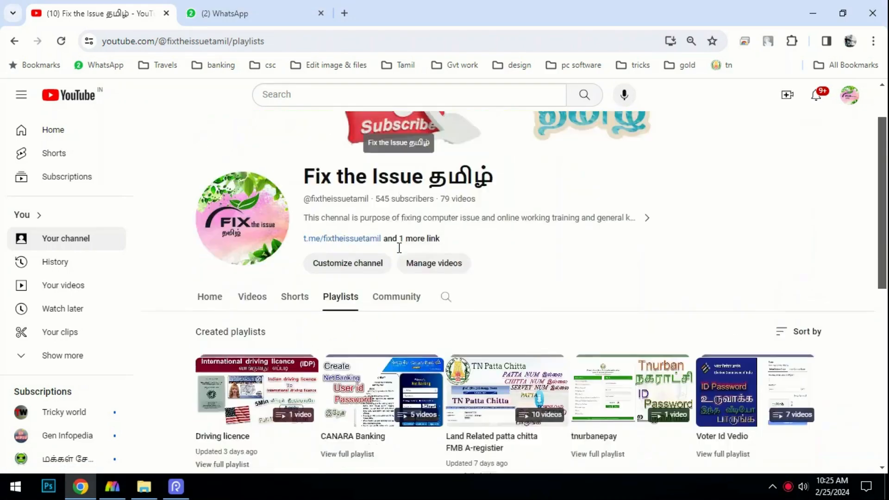
{"action": "scroll", "coordinate": [399, 254], "scroll_direction": "down", "scroll_amount": 4}
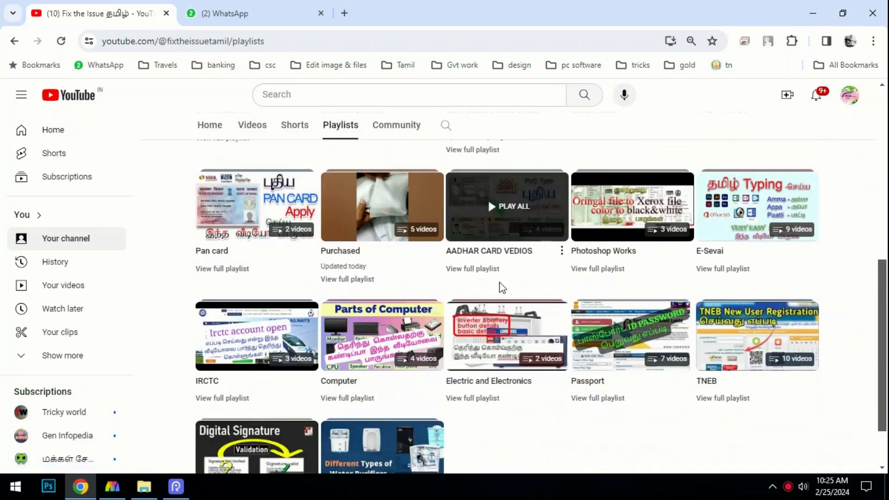
{"action": "scroll", "coordinate": [388, 308], "scroll_direction": "up", "scroll_amount": 7}
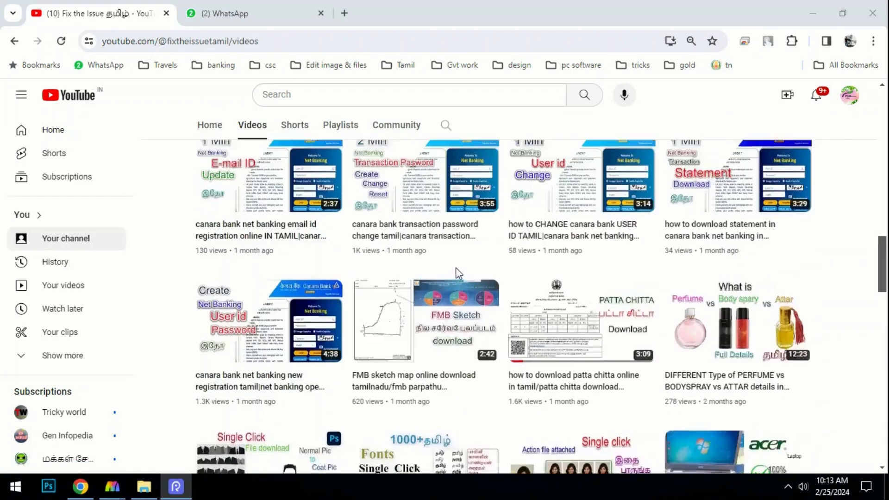
Review the video list down to the Canara Bank and Photoshop videos and return to the channel header
{"action": "scroll", "coordinate": [459, 273], "scroll_direction": "up", "scroll_amount": 10}
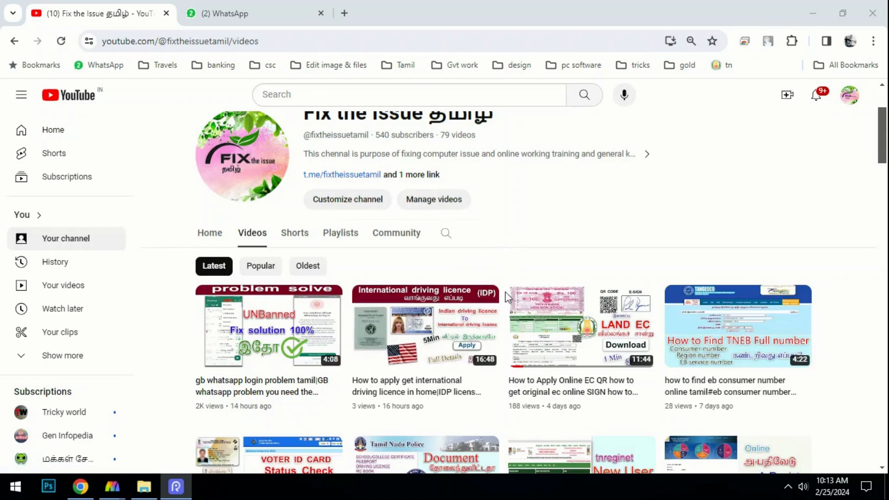
{"action": "scroll", "coordinate": [462, 240], "scroll_direction": "down", "scroll_amount": 5}
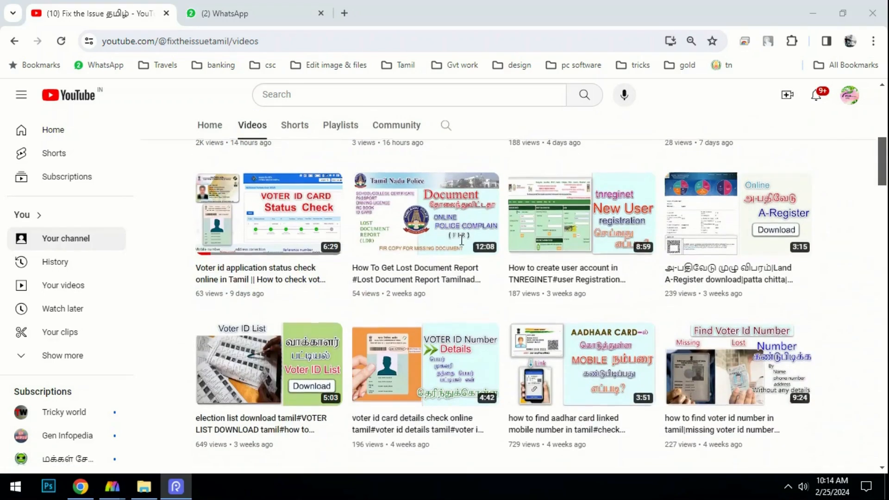
{"action": "scroll", "coordinate": [461, 240], "scroll_direction": "down", "scroll_amount": 10}
{"action": "scroll", "coordinate": [461, 241], "scroll_direction": "down", "scroll_amount": 10}
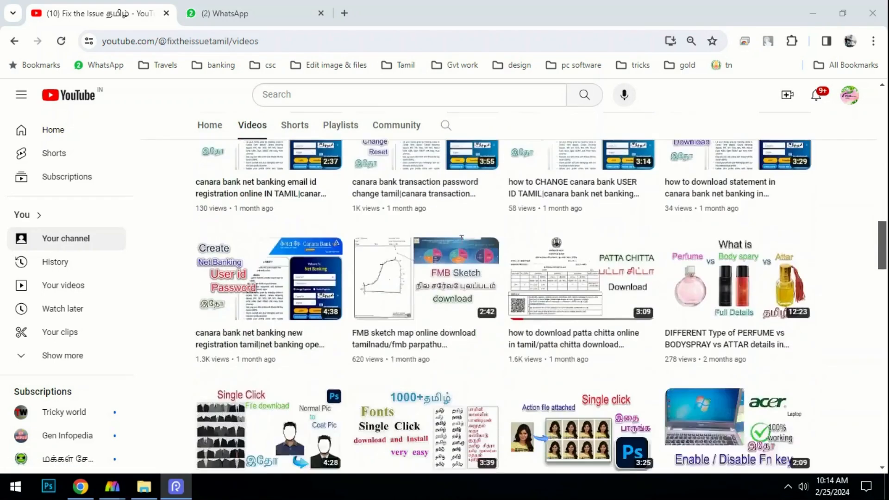
{"action": "scroll", "coordinate": [462, 239], "scroll_direction": "up", "scroll_amount": 12}
{"action": "scroll", "coordinate": [461, 239], "scroll_direction": "up", "scroll_amount": 10}
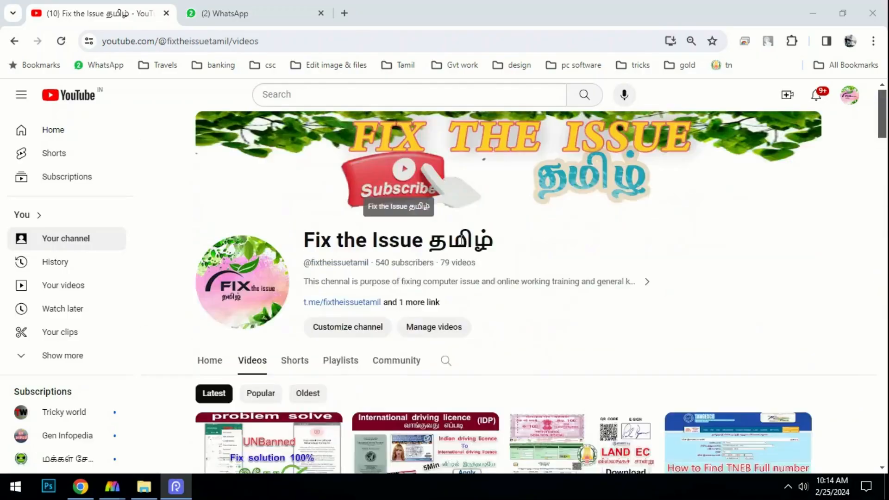